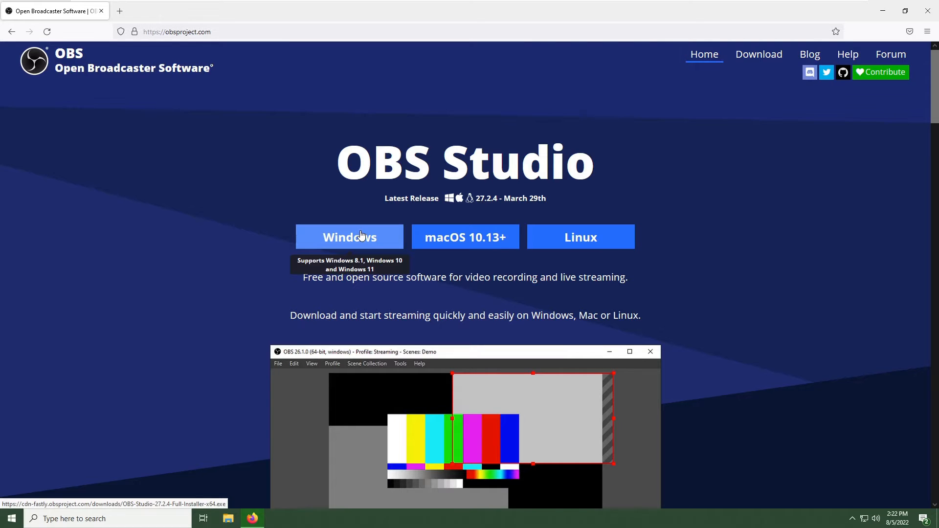
Step: Download the Windows version of OBS Studio from the website and close the browser
click(361, 236)
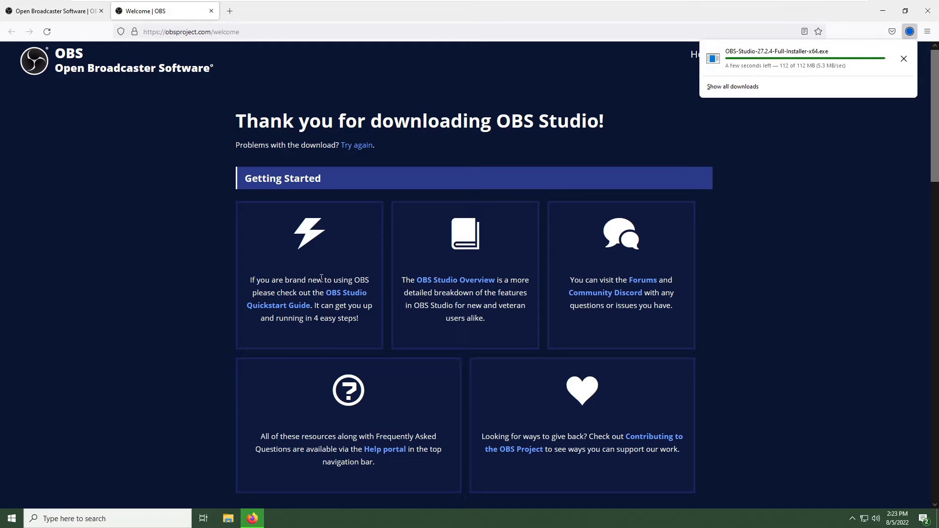
click(931, 22)
click(932, 21)
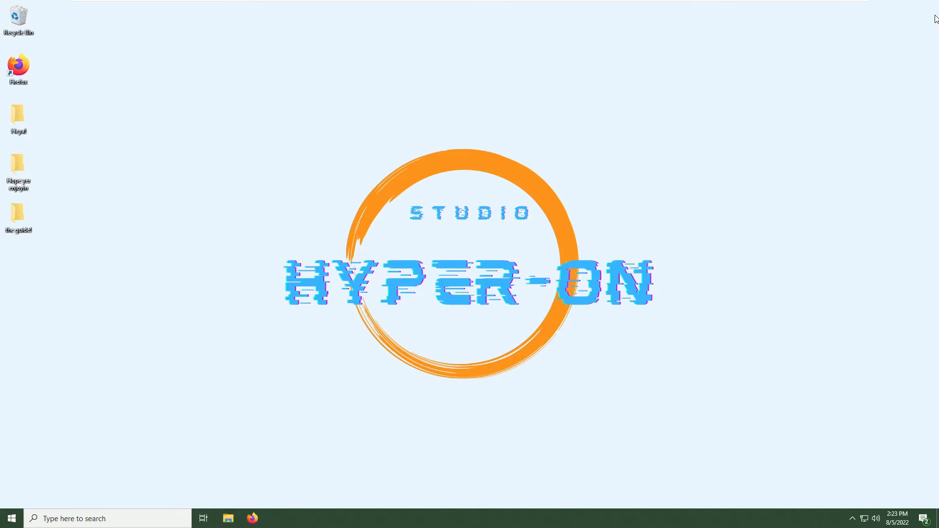
click(252, 519)
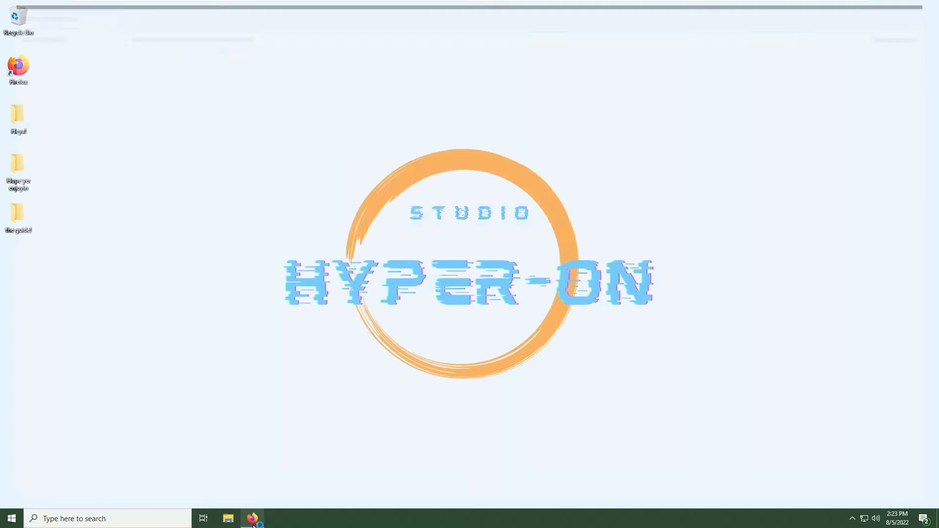
click(926, 7)
Step: Run OBS-Studio-27.2.4-Full-Installer-x64 from the Downloads folder and allow it to make changes to the device
click(228, 519)
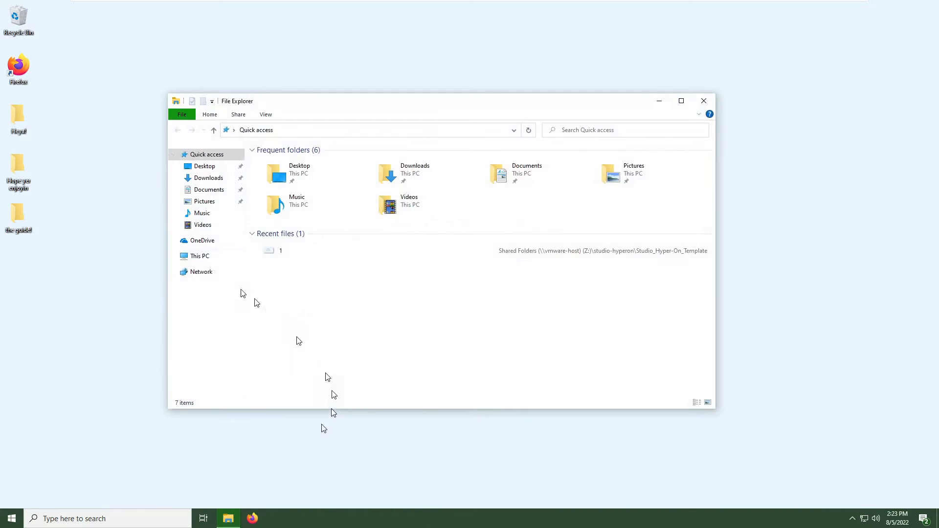
click(208, 178)
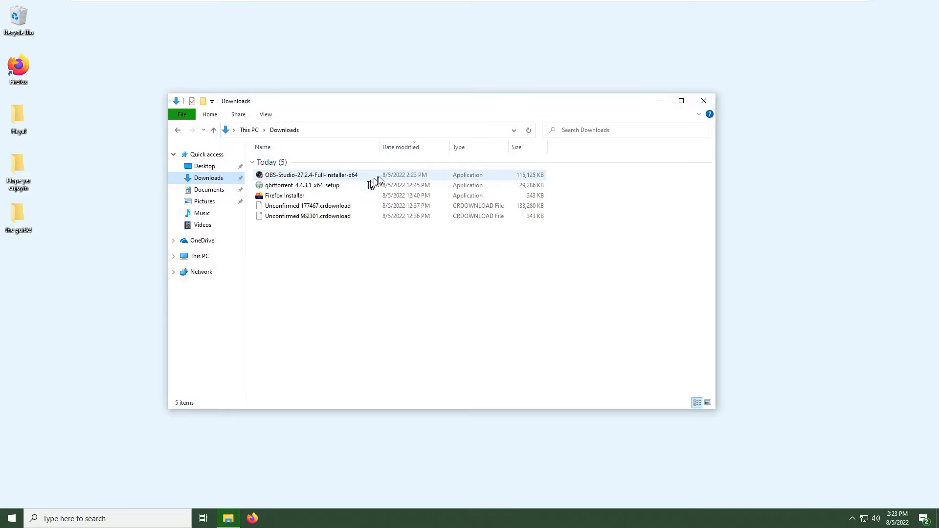
double_click(336, 175)
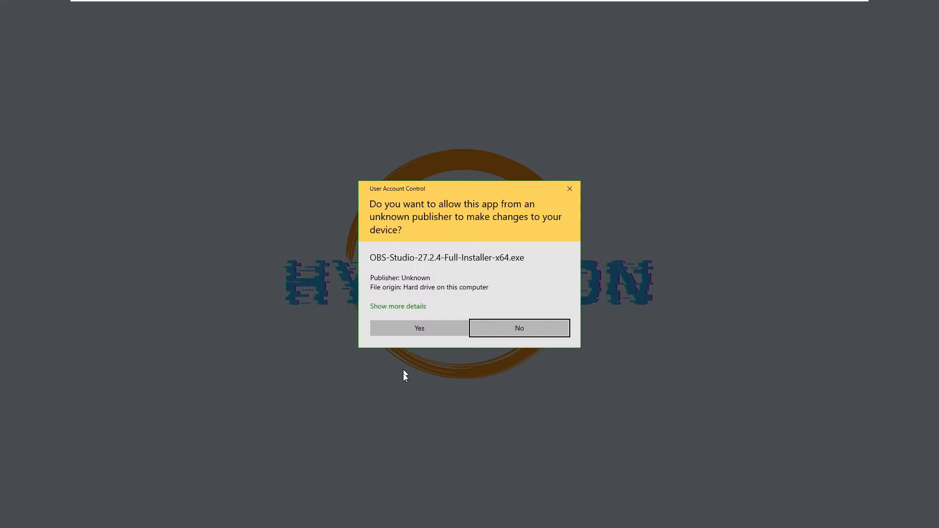
key(Left)
key(Return)
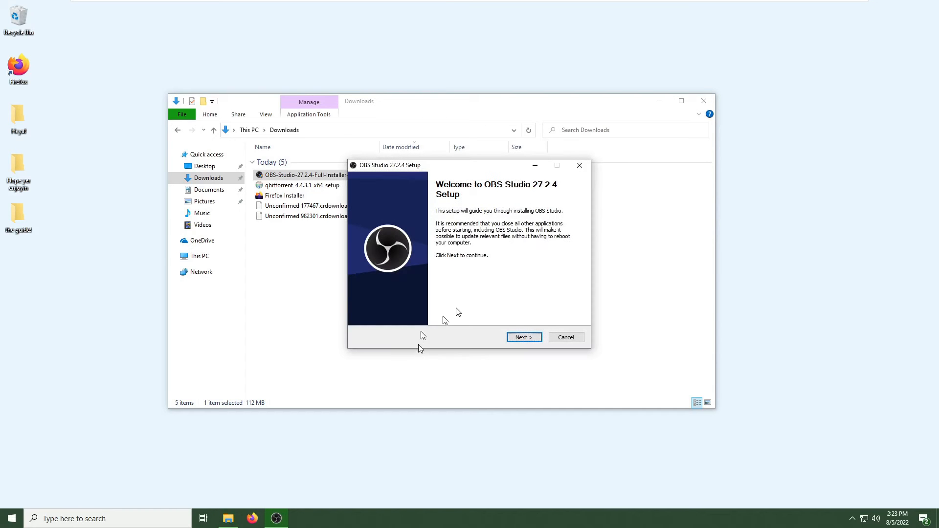
Step: Close the Downloads folder, install OBS Studio 27.2.4 in C:\Program Files\obs-studio, and finish setup with the program launching
click(702, 101)
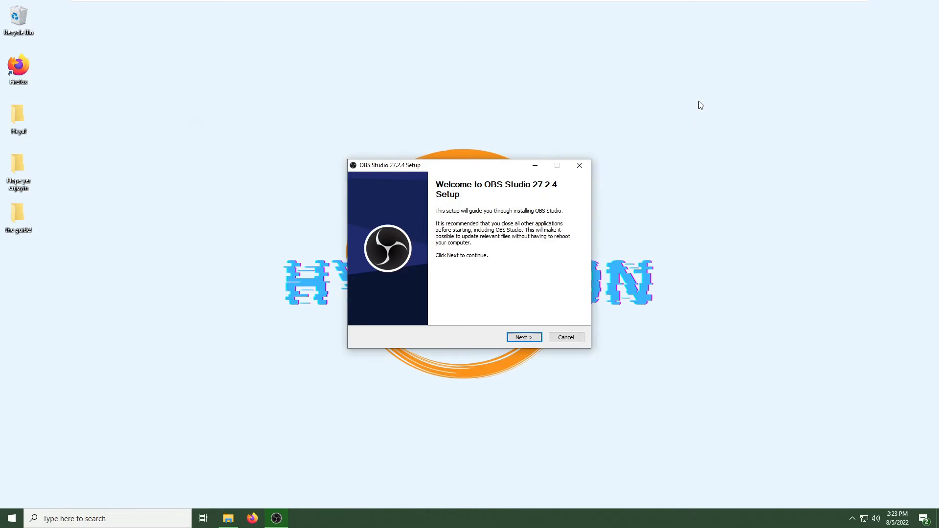
click(535, 341)
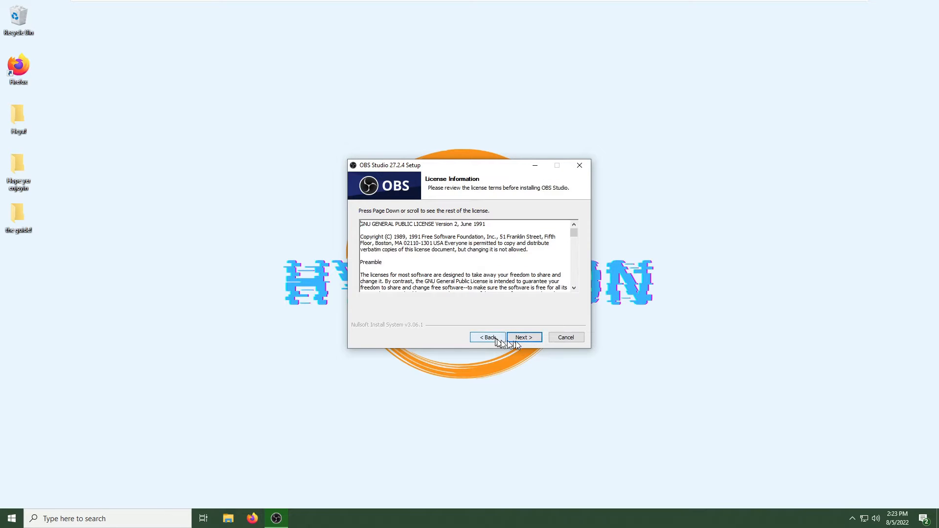
click(533, 338)
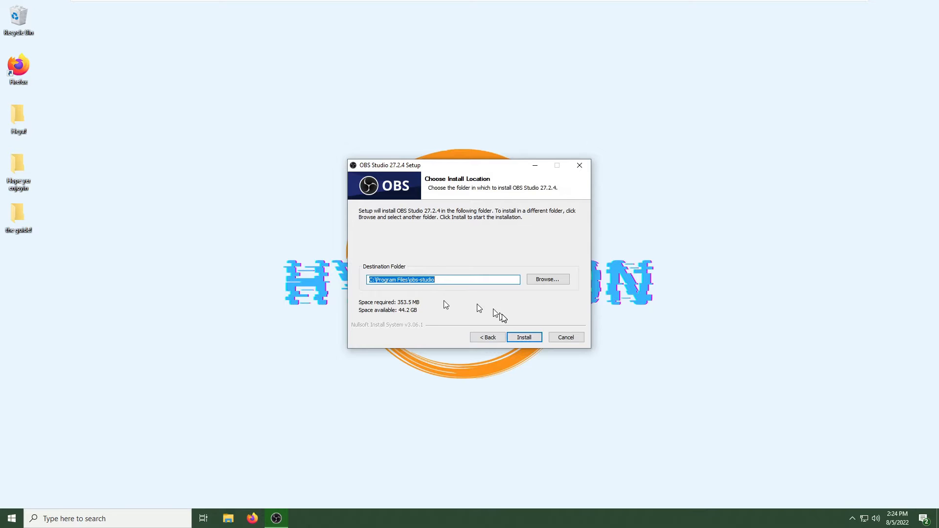
click(520, 338)
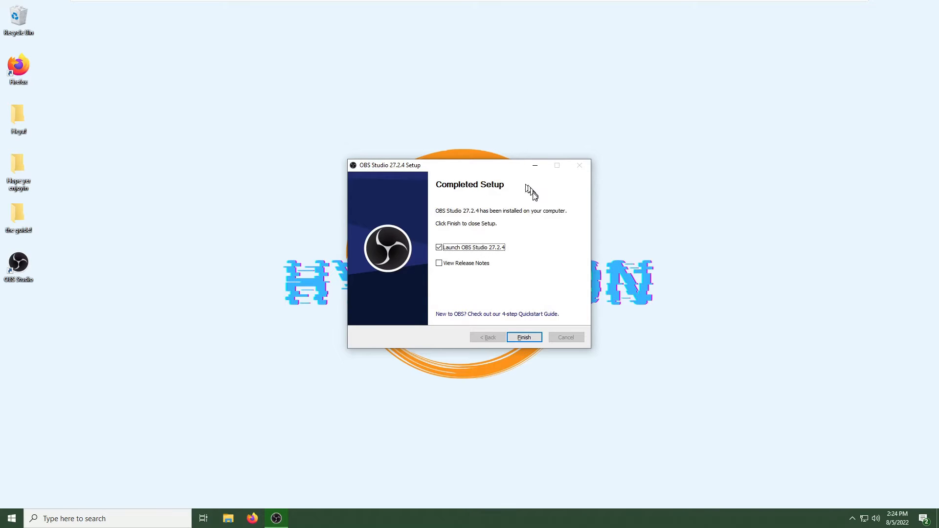
click(528, 336)
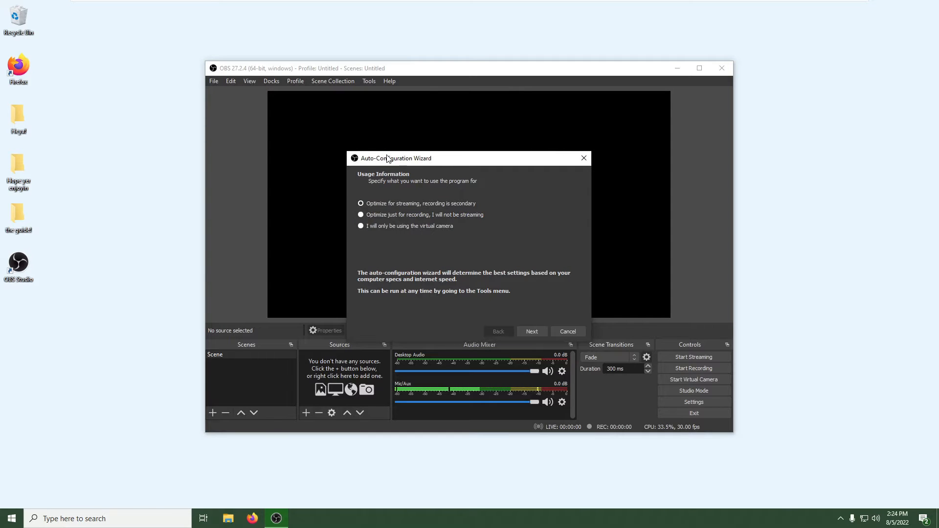
Step: Accept the wizard's streaming optimization, the Use Current (1920x1080) canvas resolution and the FPS option Either 60 or 30, but prefer 60 when possible
drag(386, 155, 390, 121)
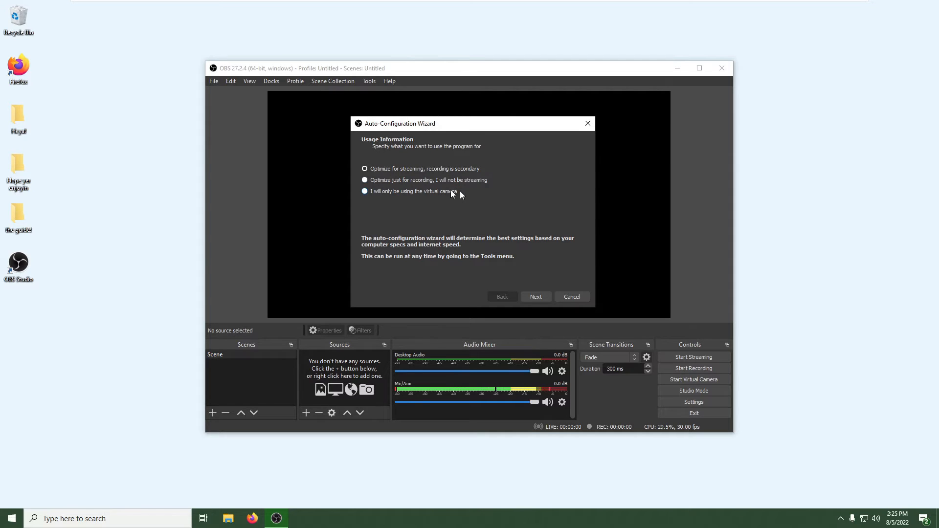
click(534, 296)
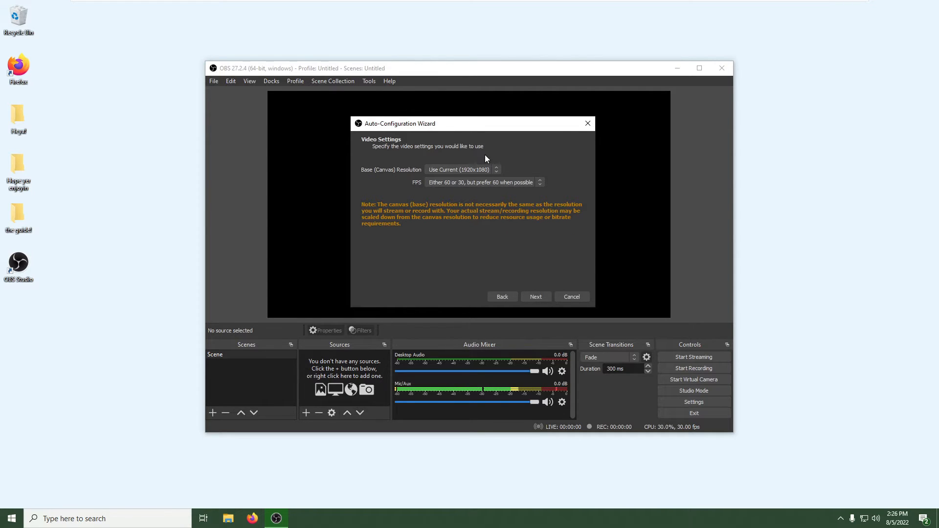
click(460, 170)
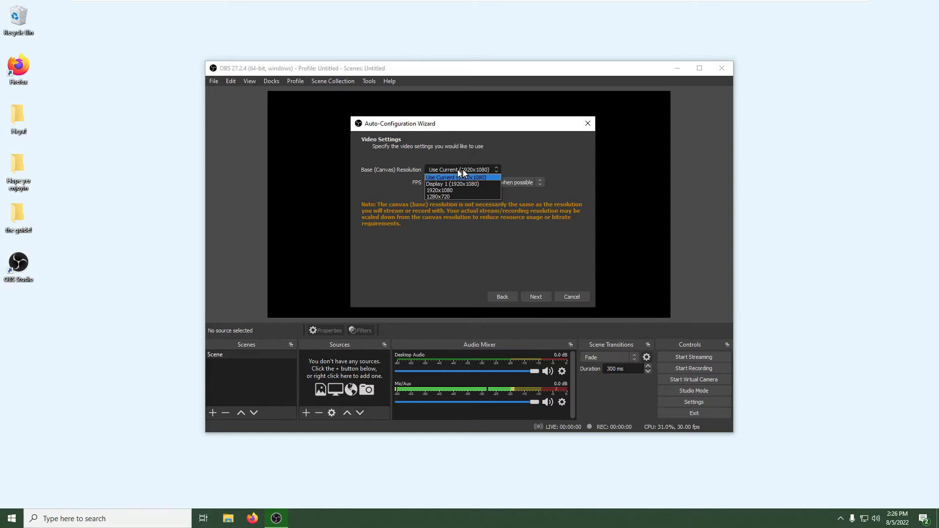
click(564, 172)
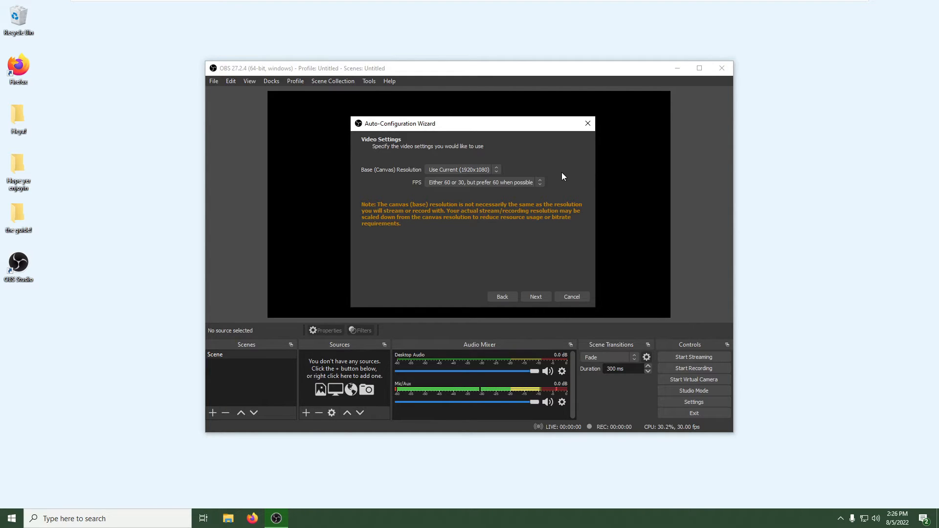
click(454, 171)
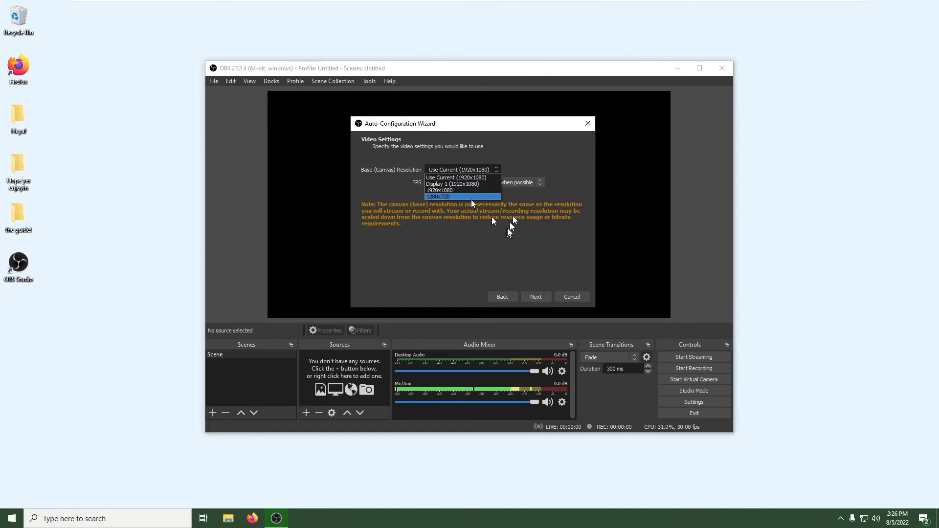
click(523, 203)
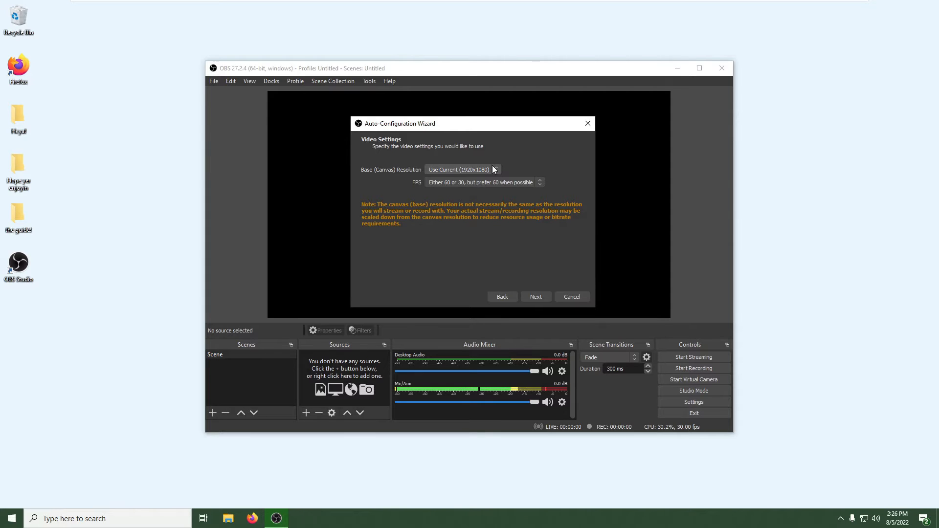
click(485, 182)
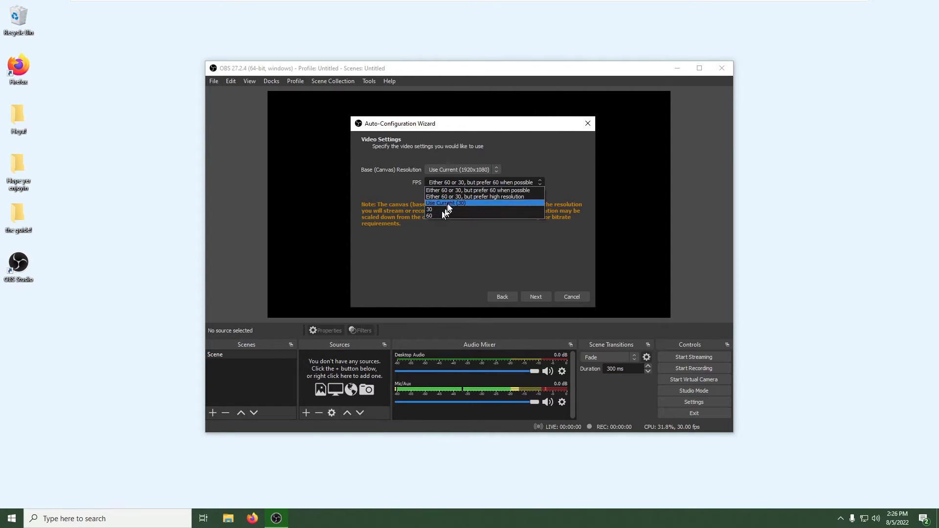
click(374, 236)
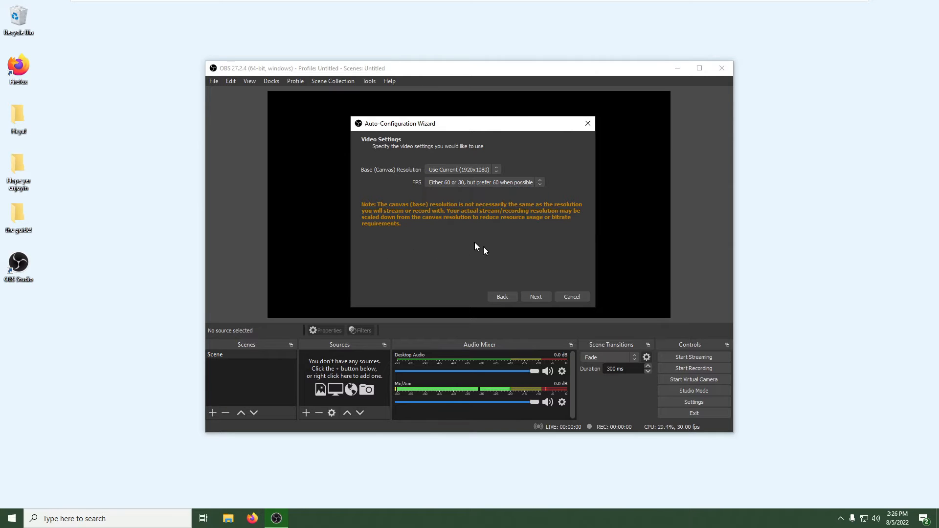
click(536, 296)
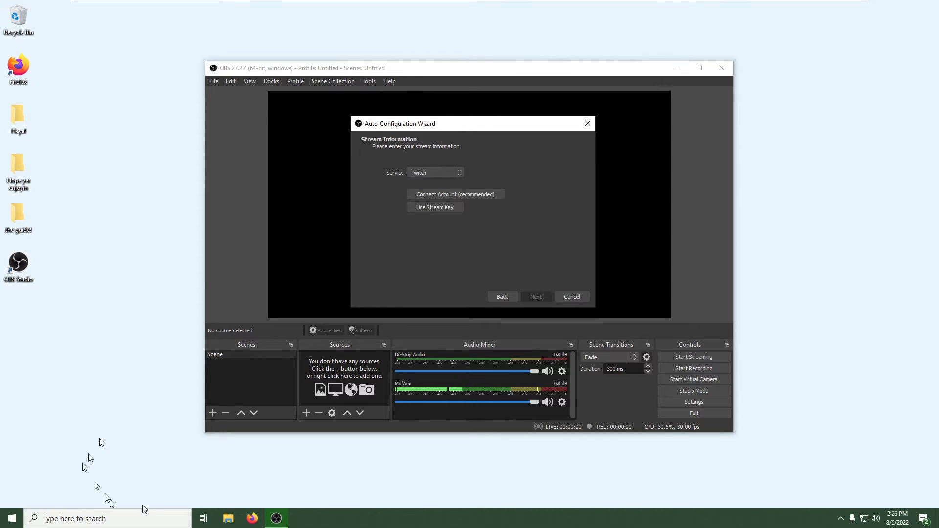
Step: Create a second virtual desktop and switch to it
click(203, 518)
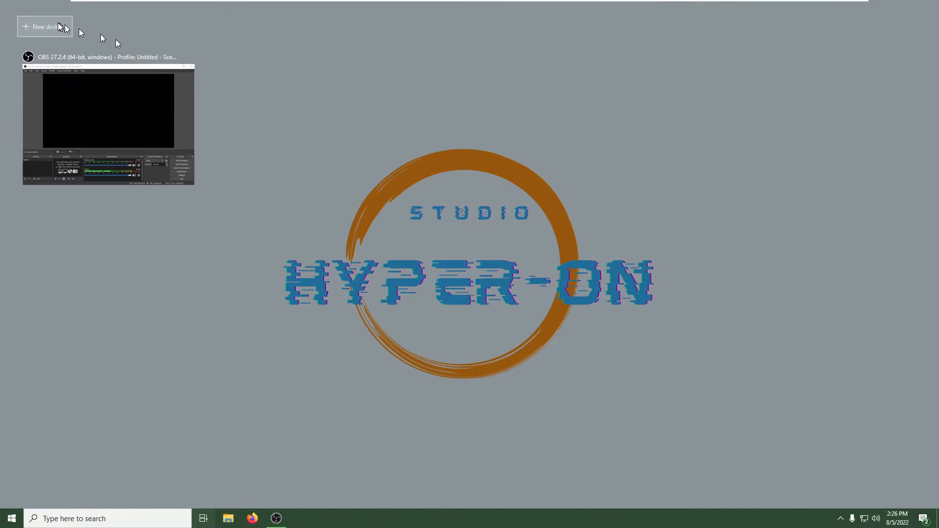
click(59, 27)
click(150, 47)
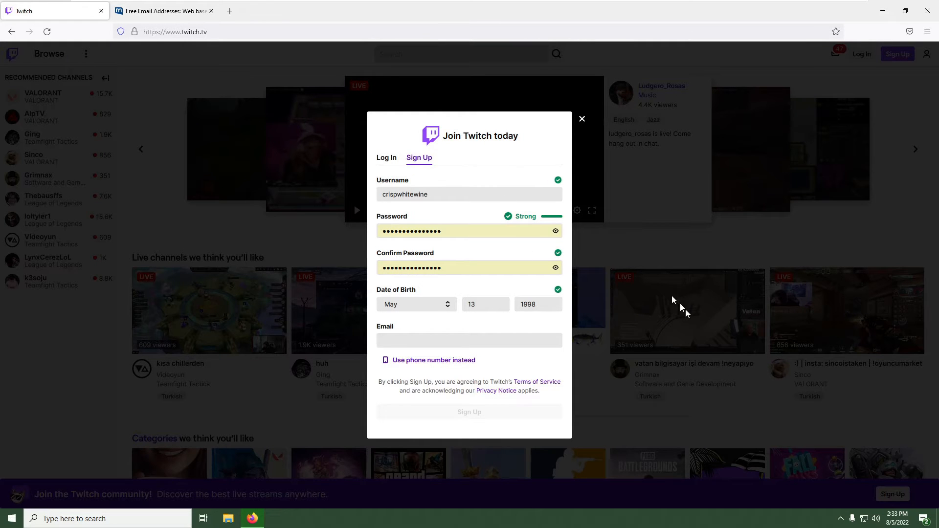
Step: Enter the account's e-mail address in the Twitch sign-up form and submit the registration
click(414, 196)
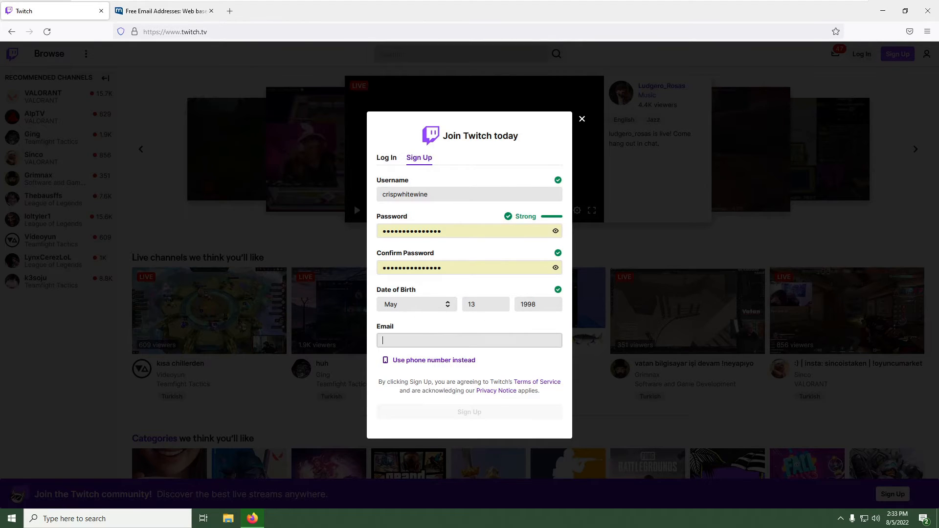
click(425, 338)
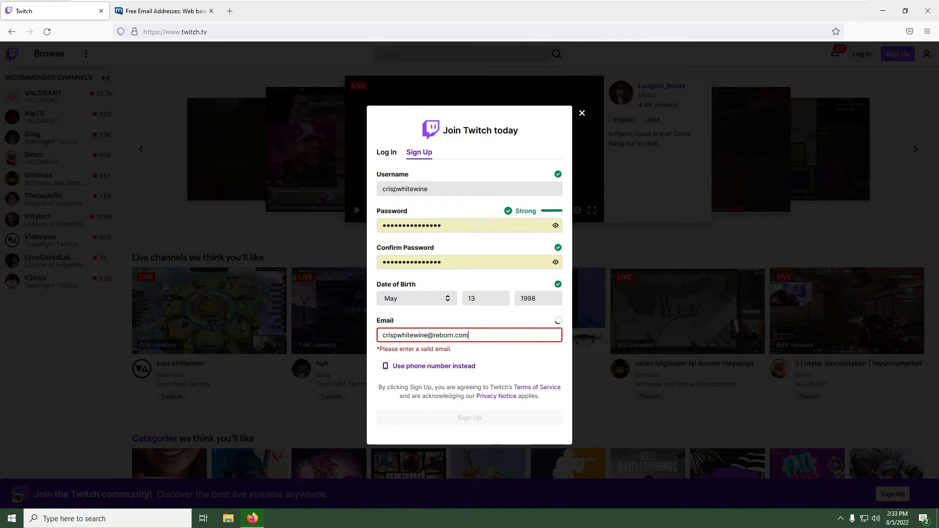
click(430, 418)
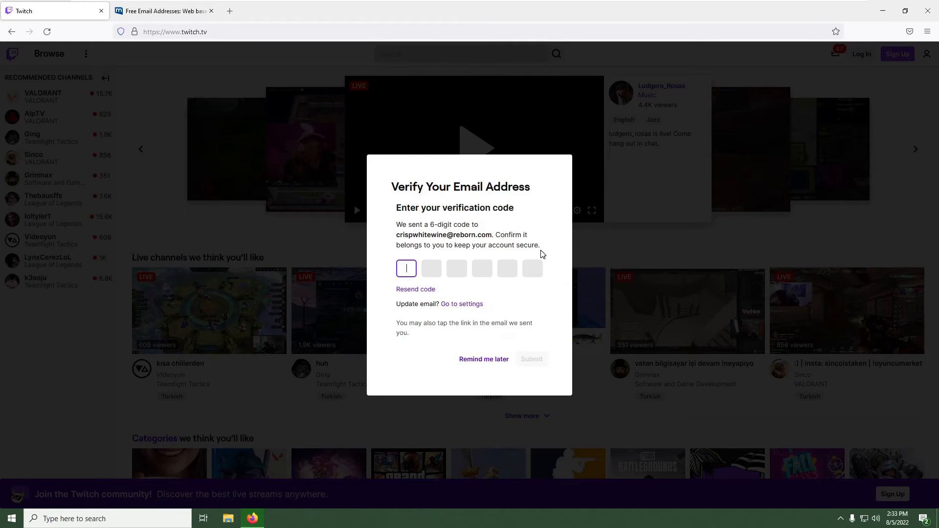
Step: Refresh the mail.com inbox, open the verification e-mail from Twitch and copy its verification code
click(195, 11)
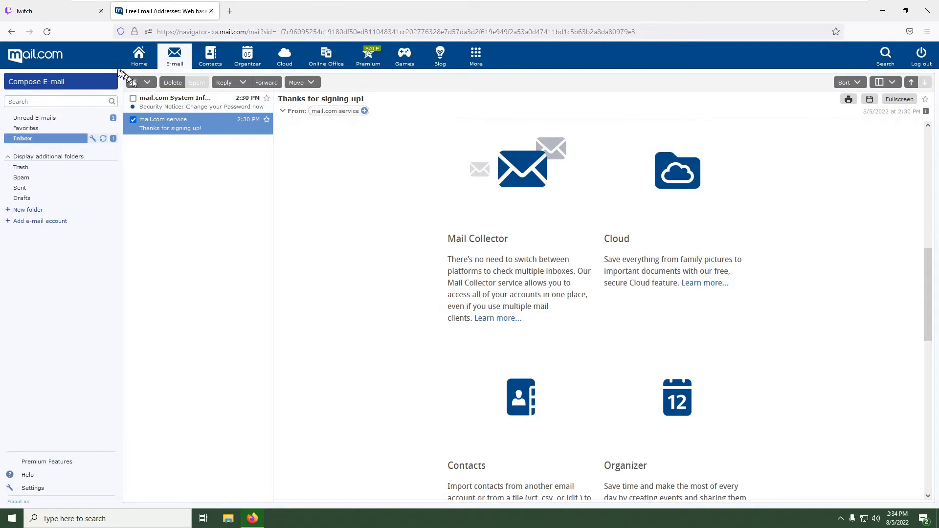
click(104, 140)
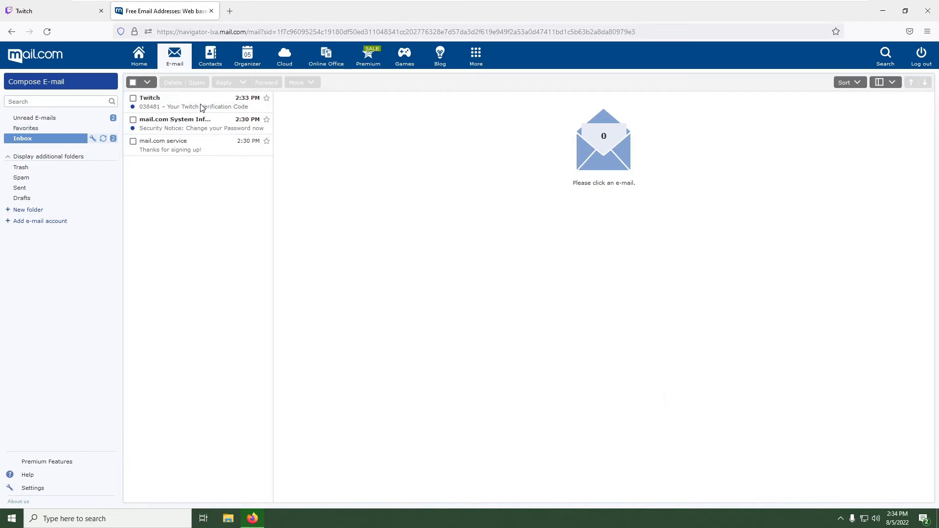
click(222, 103)
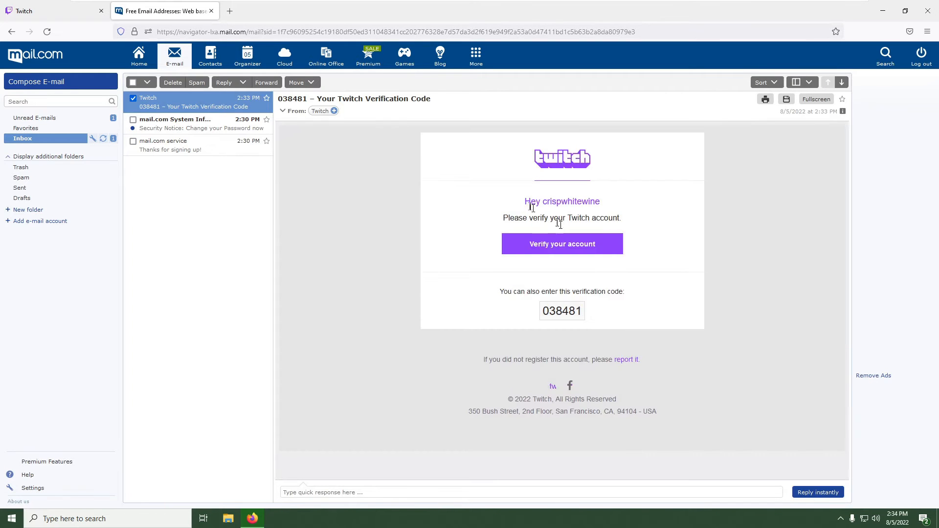
double_click(578, 310)
key(ctrl+c)
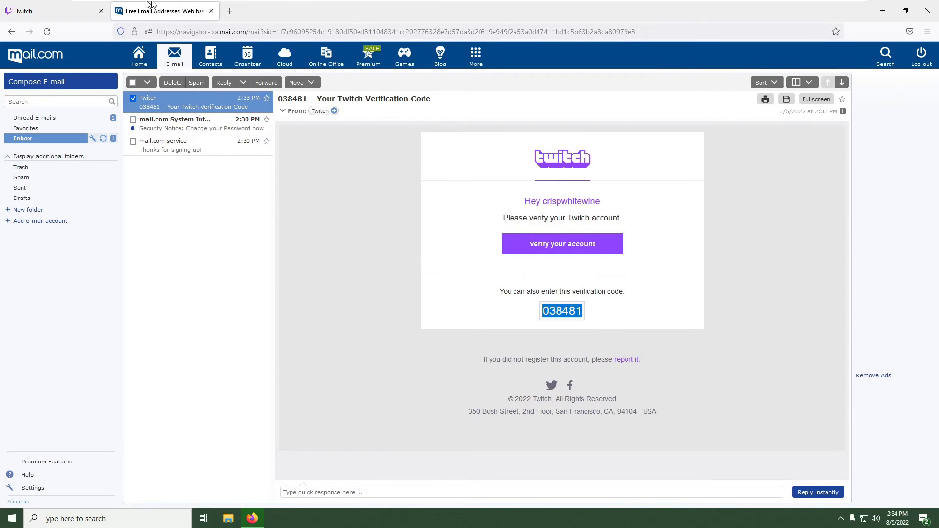
Step: Enter the verification code on Twitch to verify the account's e-mail, and dismiss the interests selection
click(63, 7)
key(ctrl+v)
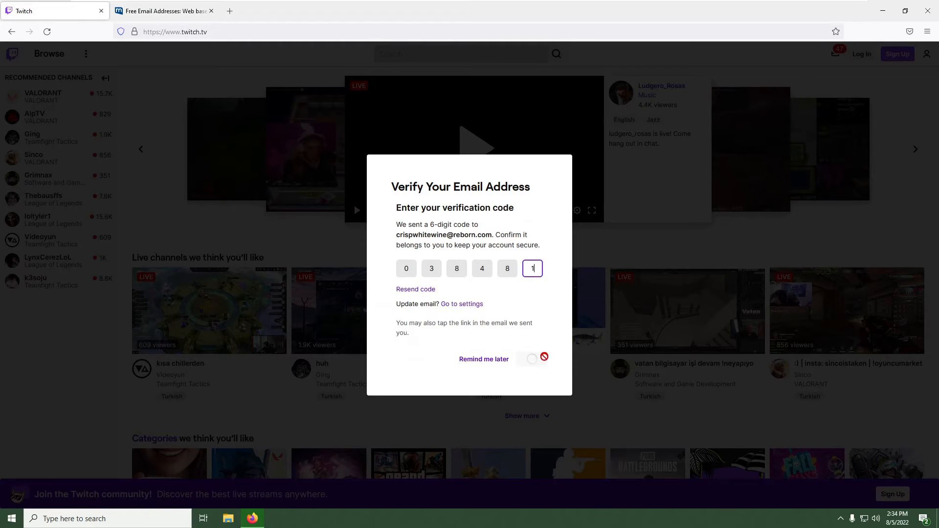
click(537, 358)
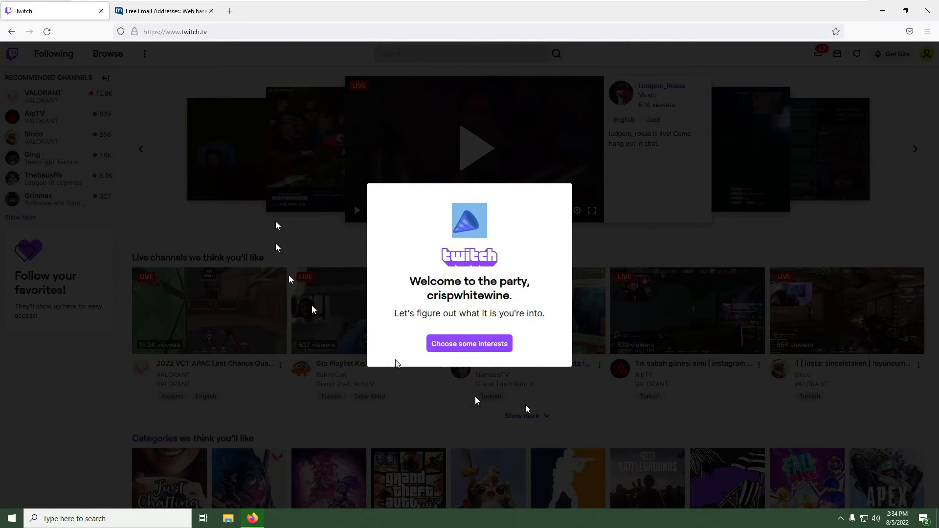
click(440, 343)
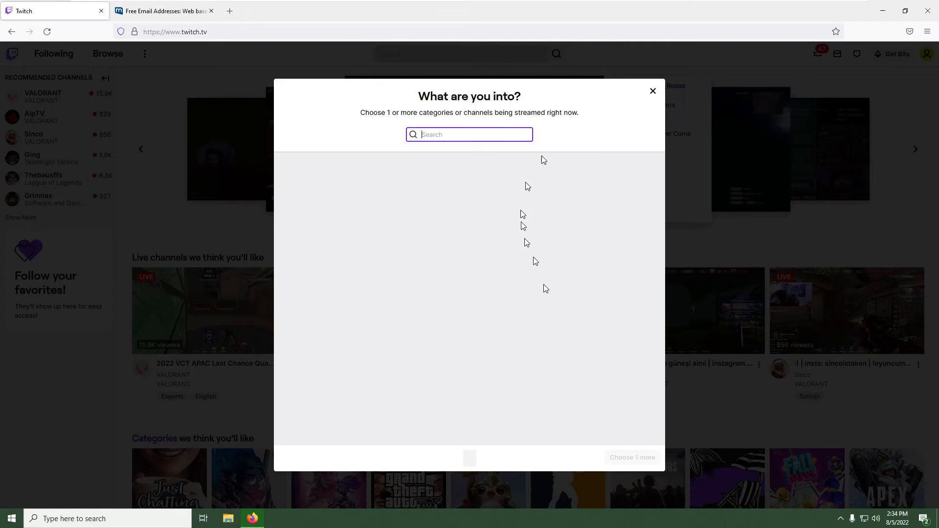
click(653, 91)
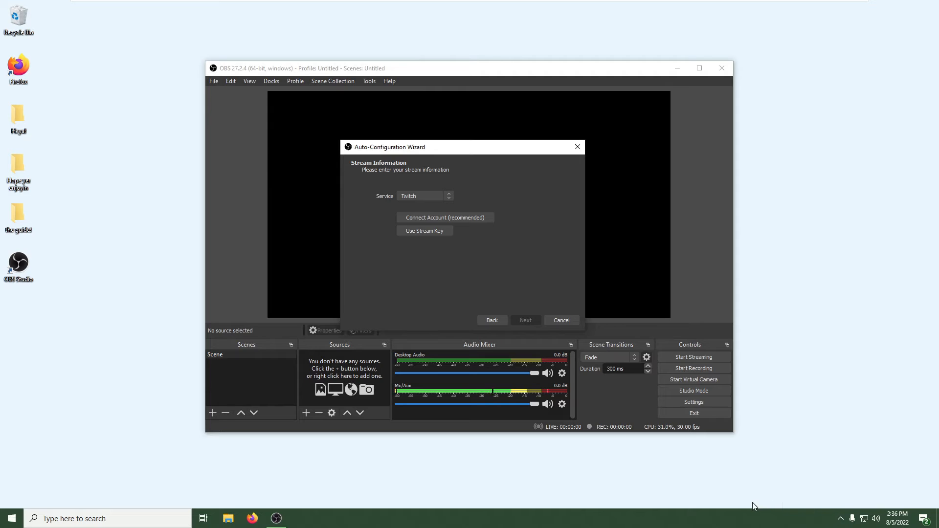
Step: Check the Twitch creator dashboard on the second virtual desktop and return to the first desktop
key(super+Tab)
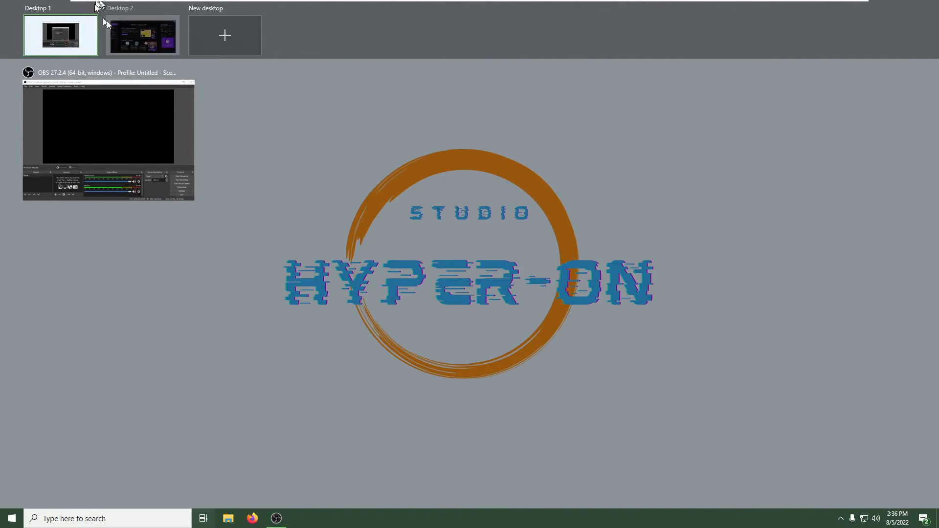
click(148, 52)
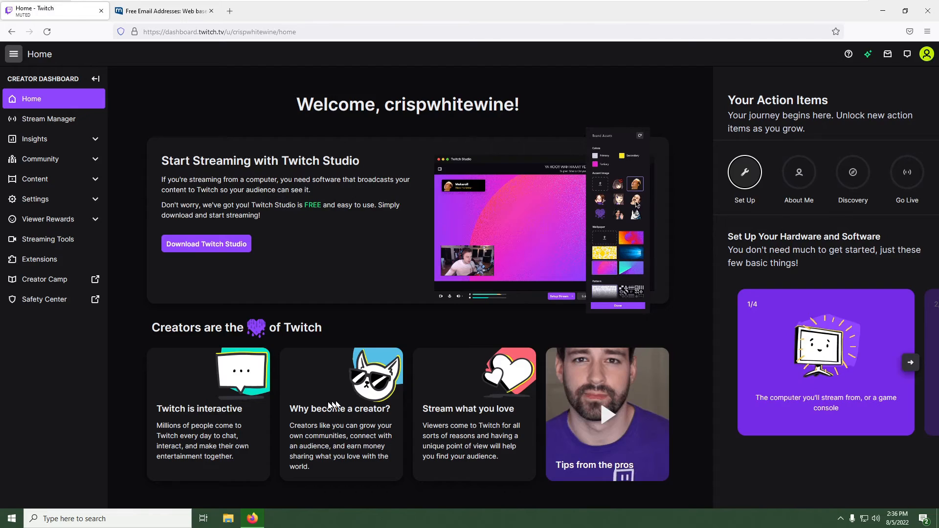
key(super+Tab)
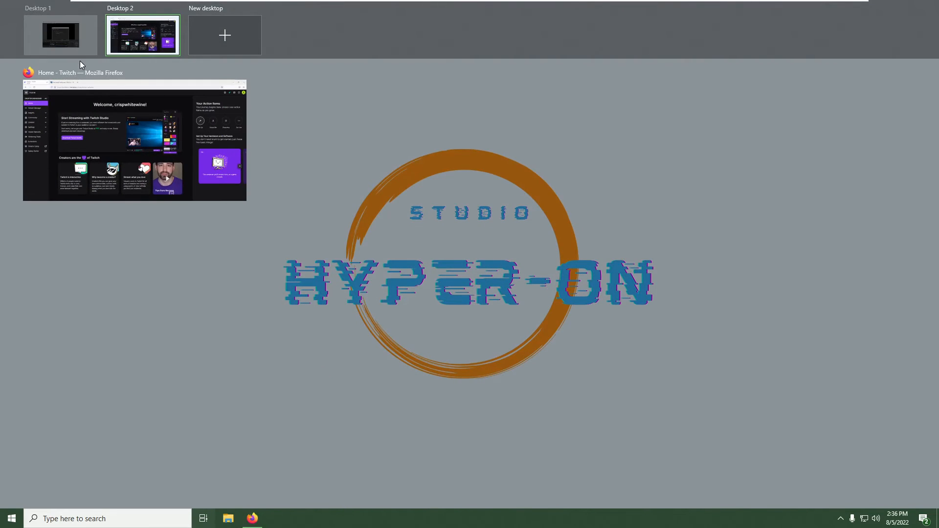
click(80, 60)
click(203, 519)
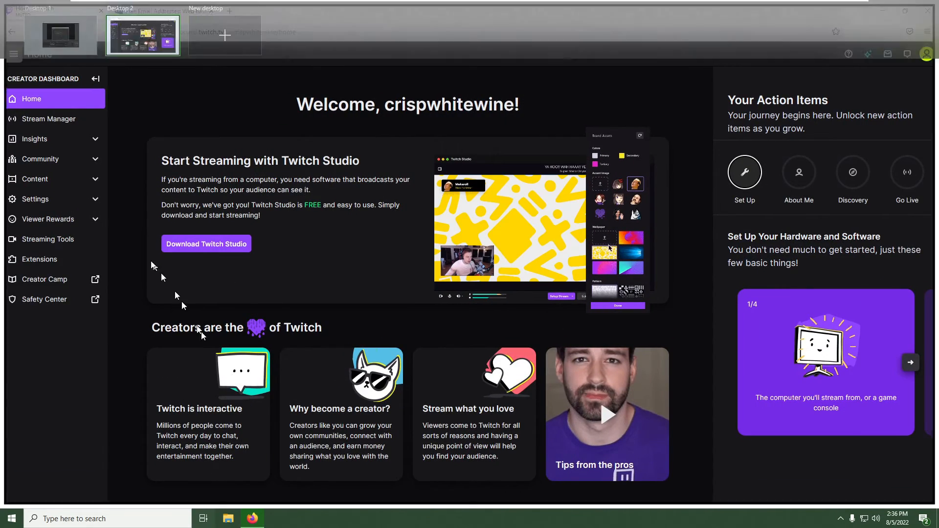
click(63, 49)
Step: Start connecting the Twitch account in the wizard and log in with the account's username and password
click(413, 217)
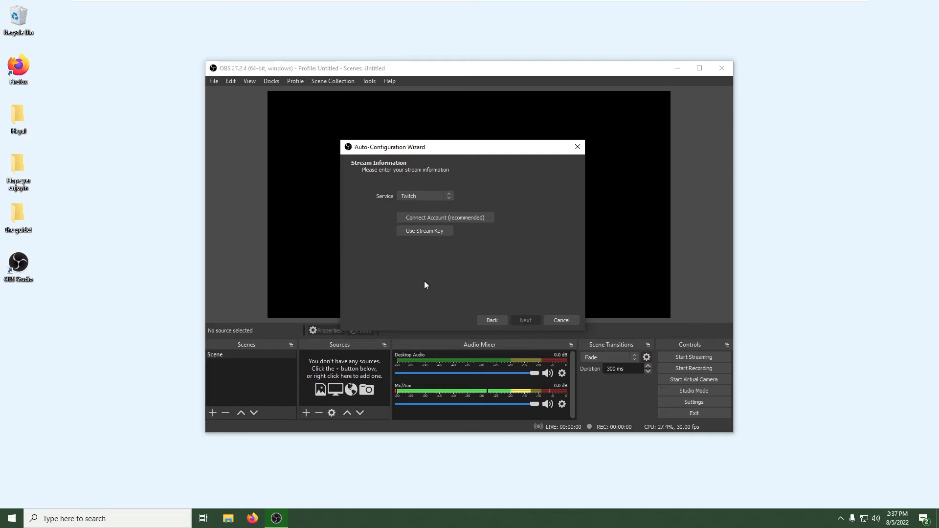
click(476, 221)
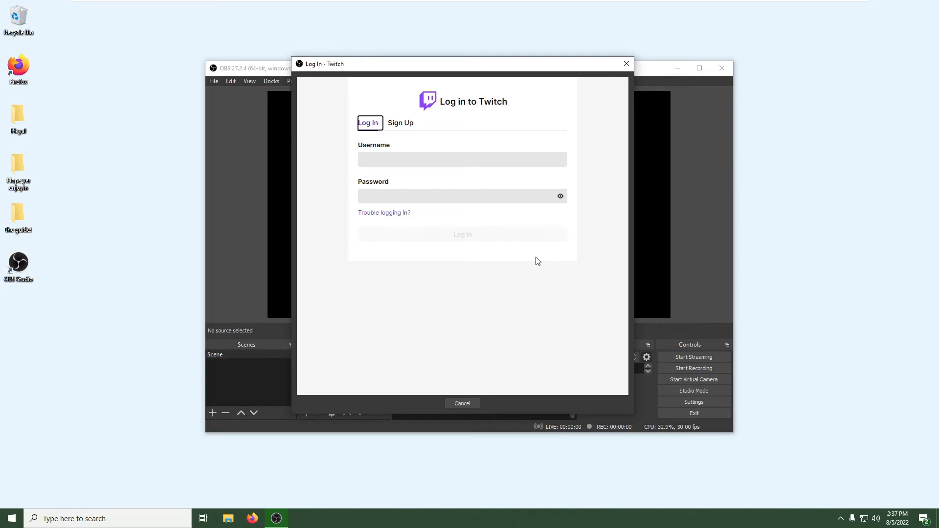
click(436, 157)
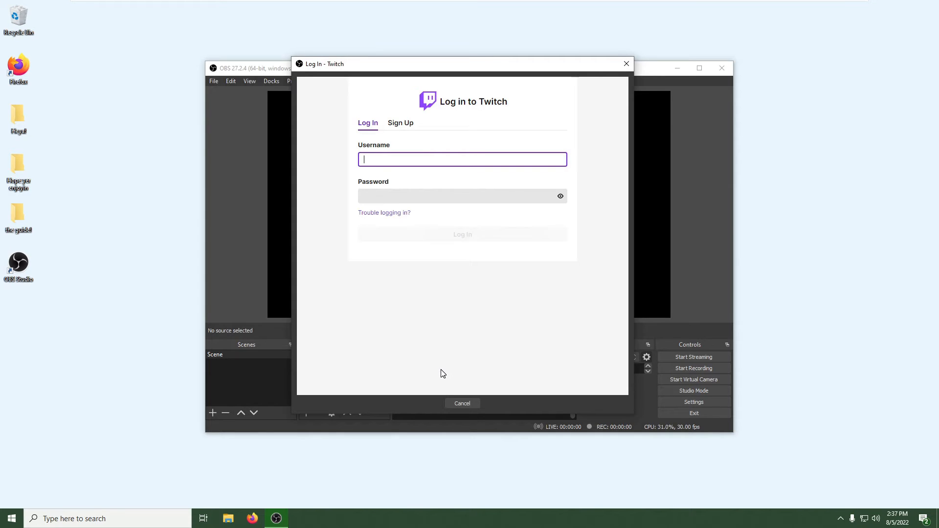
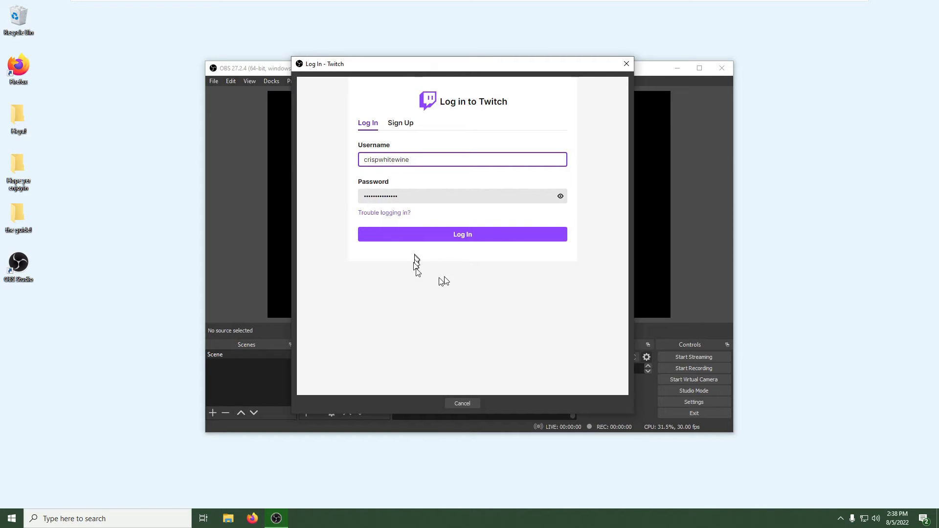
click(460, 233)
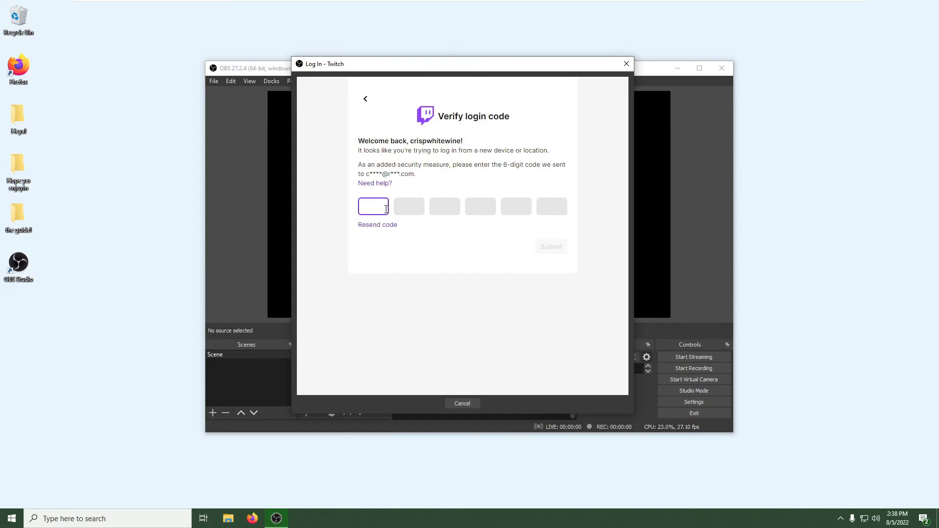
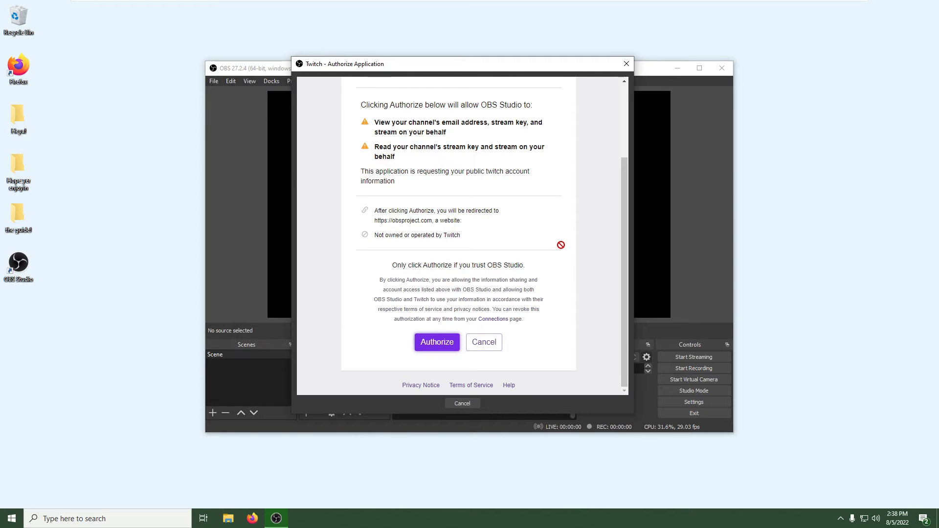
Step: Enter the Twitch login verification code and authorize OBS Studio to access the account
click(440, 342)
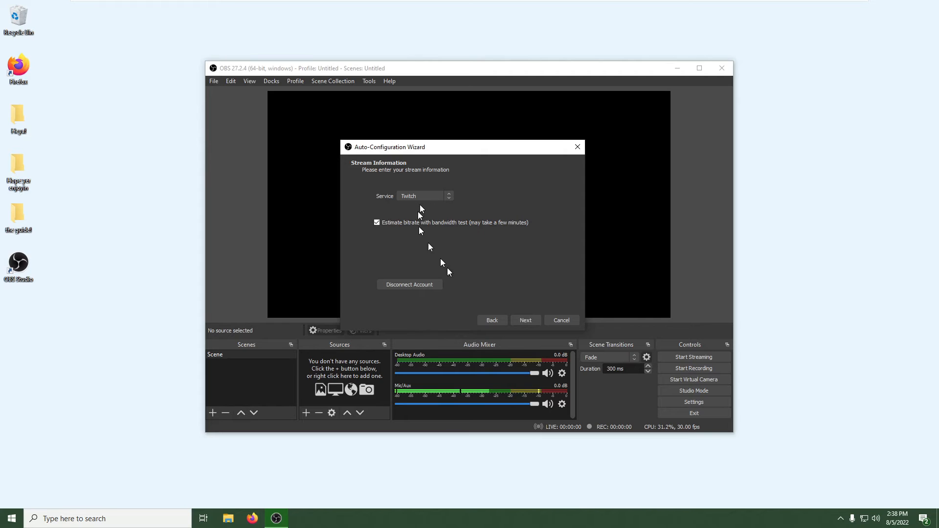
Step: Turn off the bandwidth-test bitrate estimate, run the wizard's configuration test and apply the proposed settings
click(377, 223)
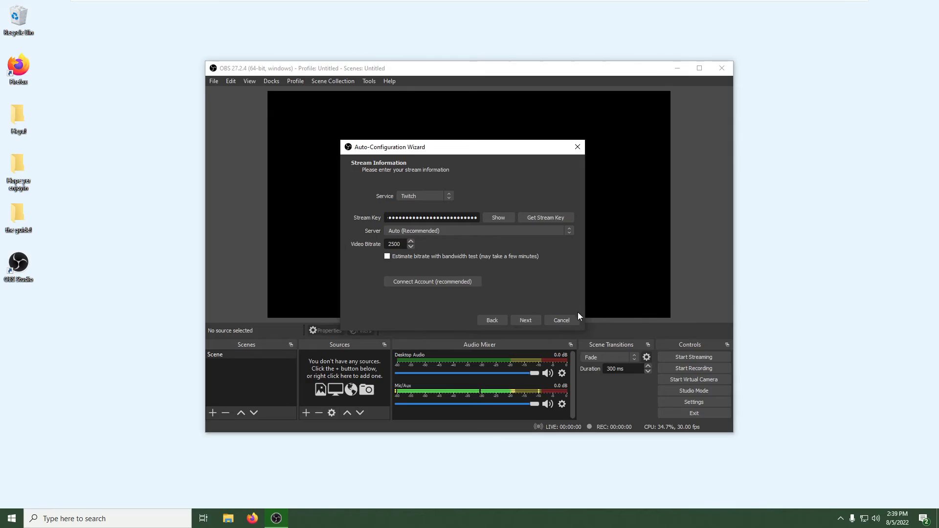
click(538, 319)
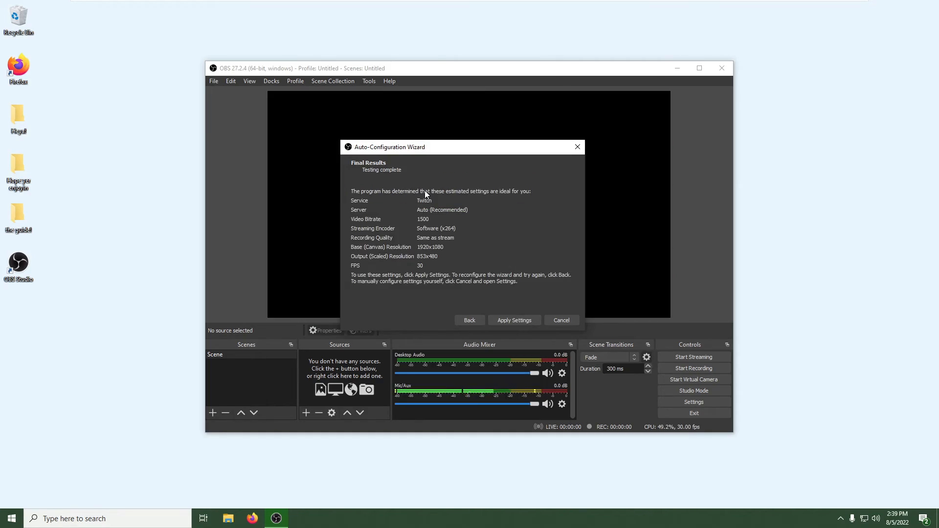
click(518, 321)
Step: Move the floating Chat and Stream Information windows to opposite sides of the main OBS window
drag(621, 122, 812, 134)
click(272, 95)
drag(272, 95, 54, 51)
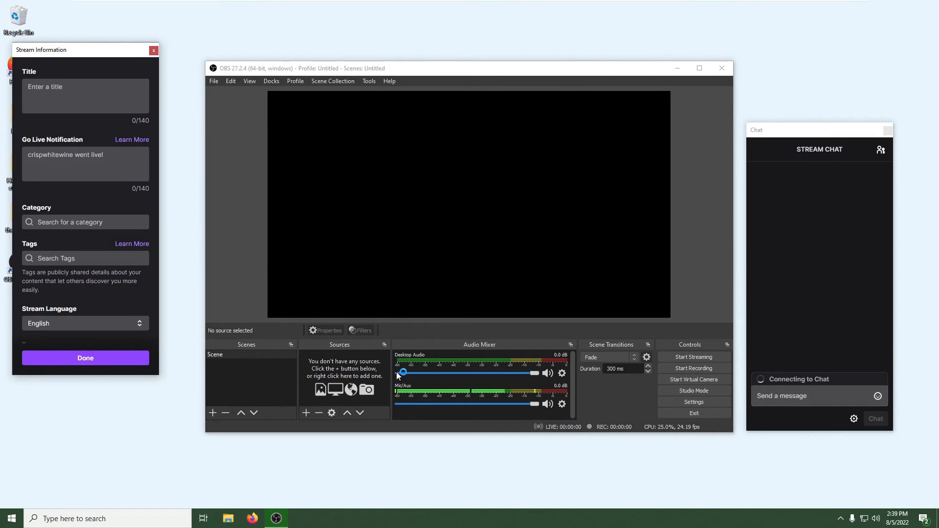
Step: Maximize the OBS window and close the floating Stream Information and Chat windows
double_click(306, 70)
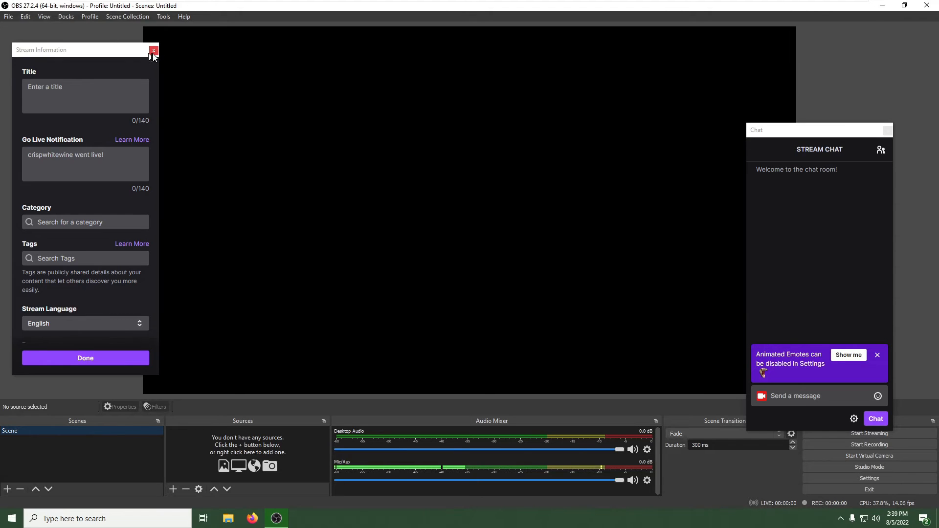
double_click(125, 51)
right_click(264, 91)
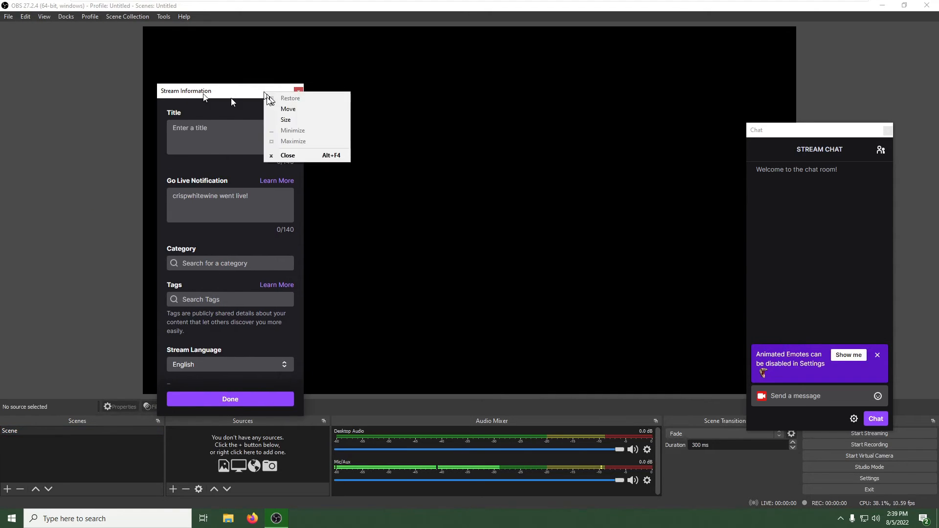
click(233, 80)
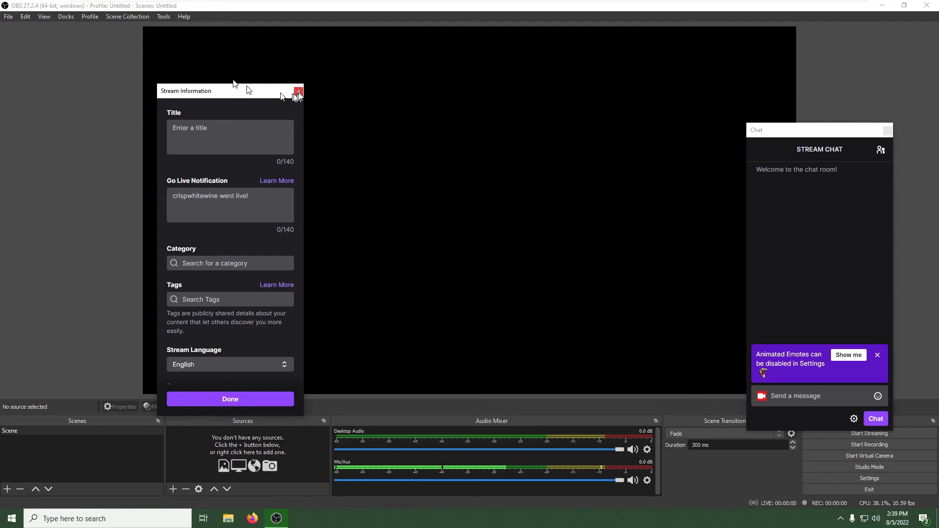
click(296, 92)
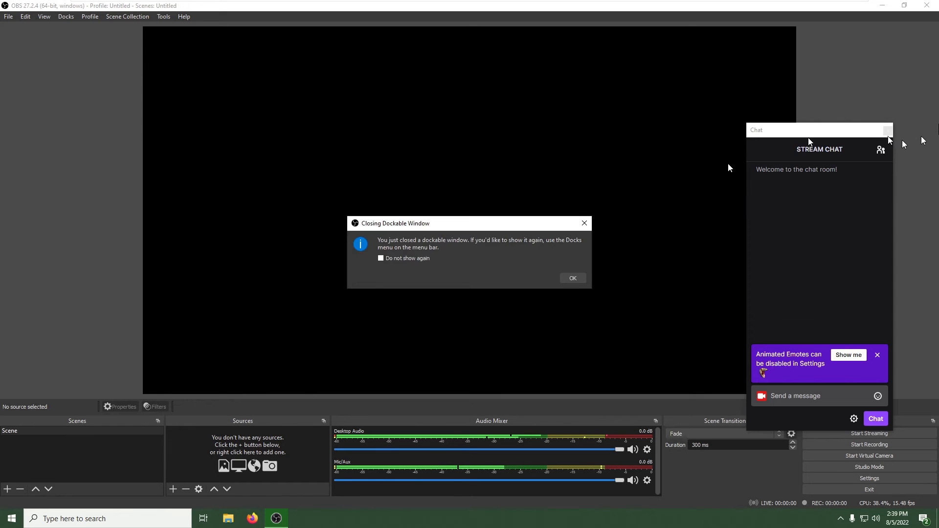
click(571, 277)
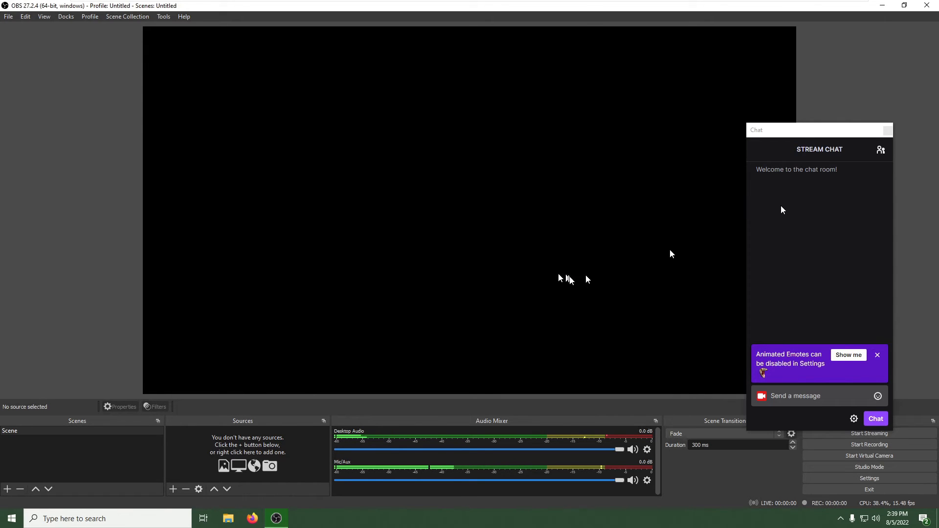
click(887, 130)
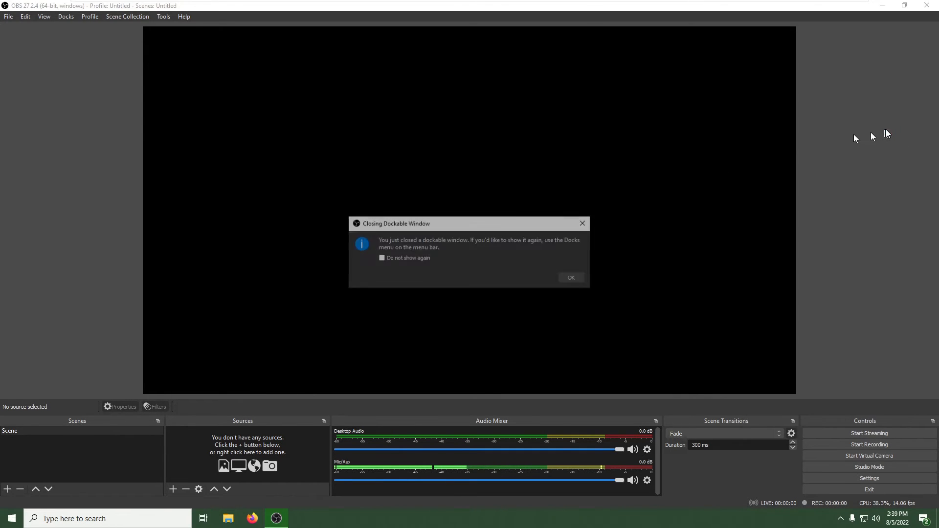
click(571, 277)
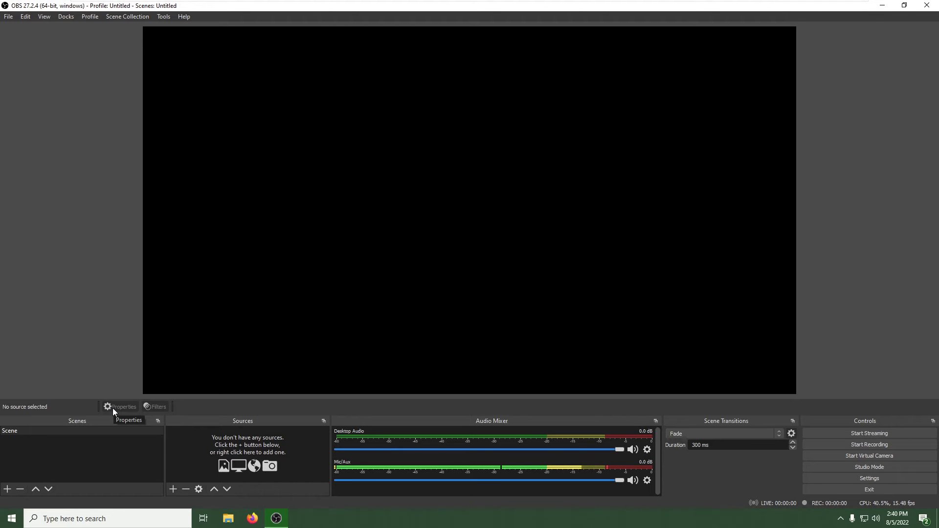
Step: Add a new scene named "intro"
click(44, 431)
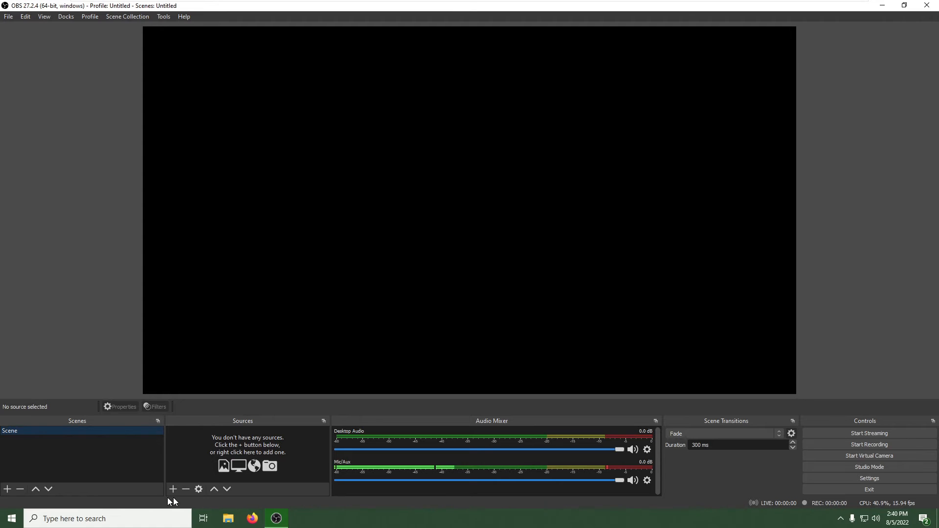
click(8, 489)
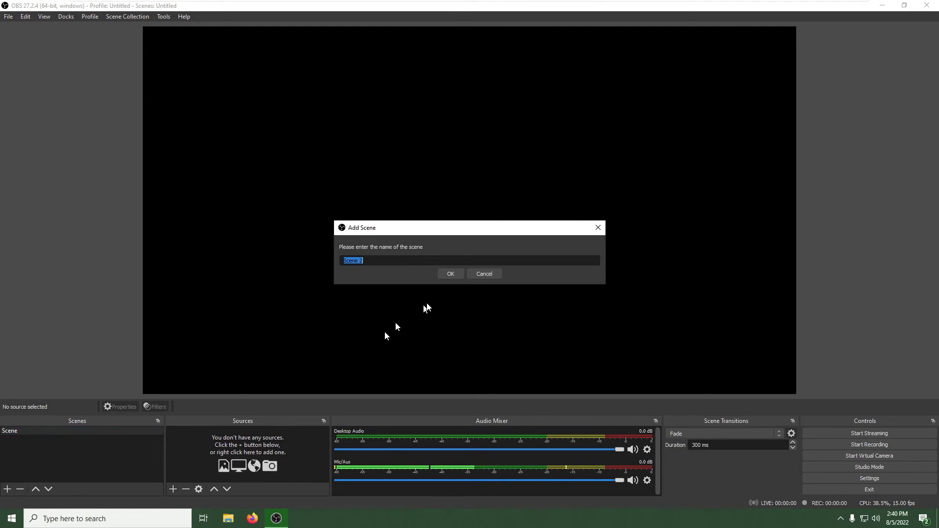
key(BackSpace)
text(Video)
key(BackSpace)
key(BackSpace)
key(BackSpace)
key(BackSpace)
key(BackSpace)
text(intro)
key(Return)
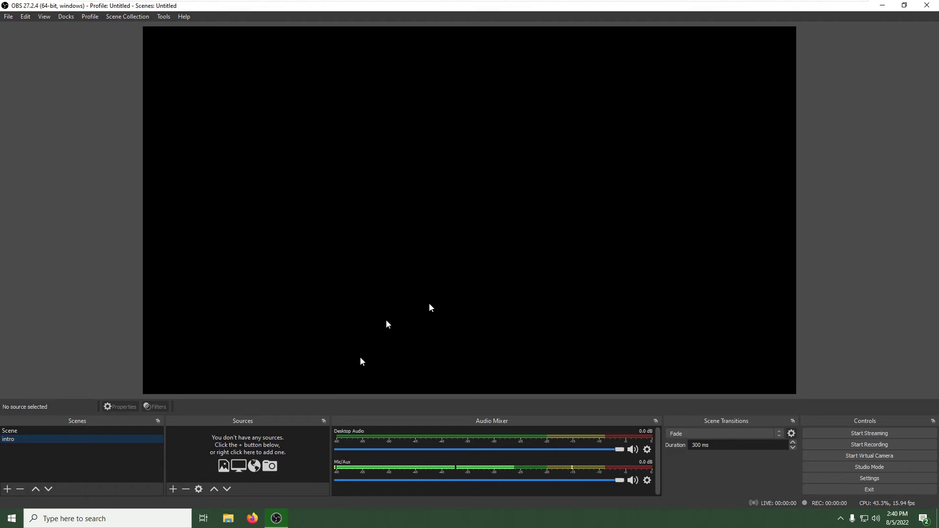
Step: Add a new Image source with the default name to the intro scene
click(173, 489)
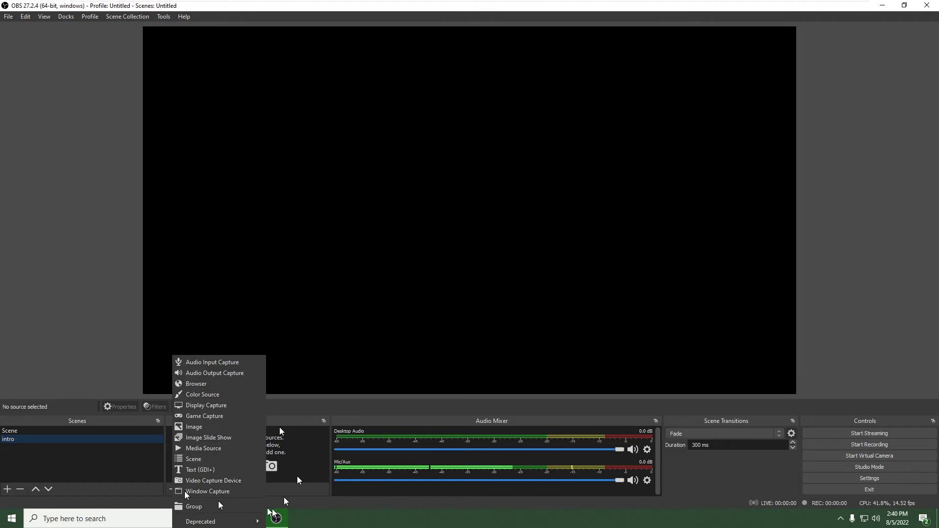
click(194, 426)
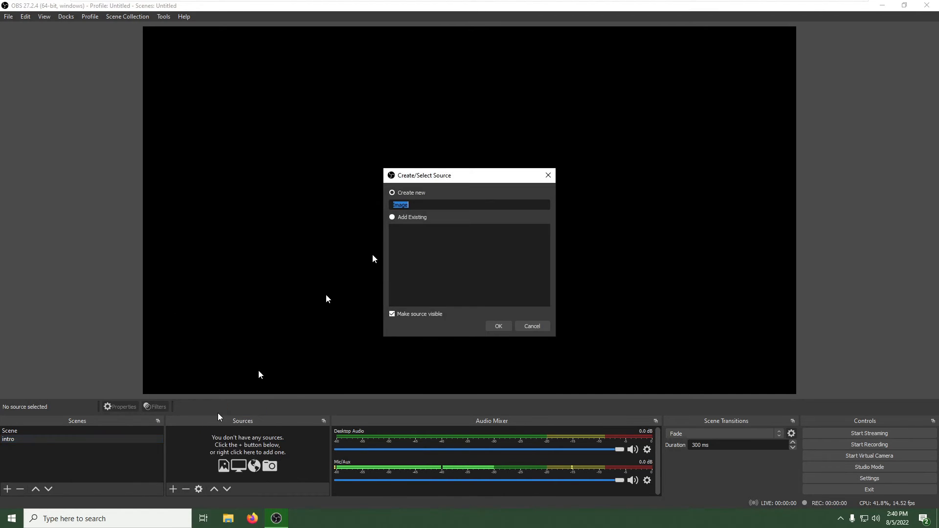
click(495, 323)
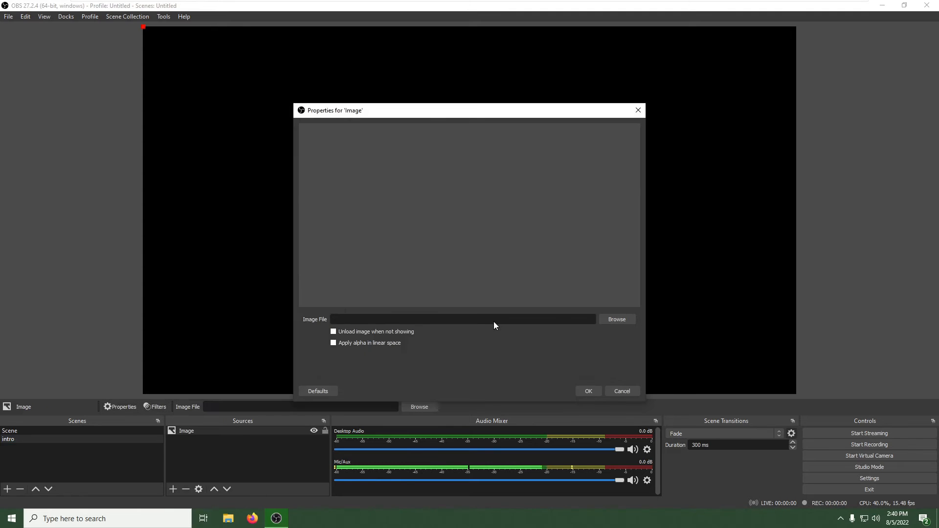
Step: Load 1.png from Z:/studio-hyperon/Studio_Hyper-On_Template as the Image source's file and accept its properties
click(631, 319)
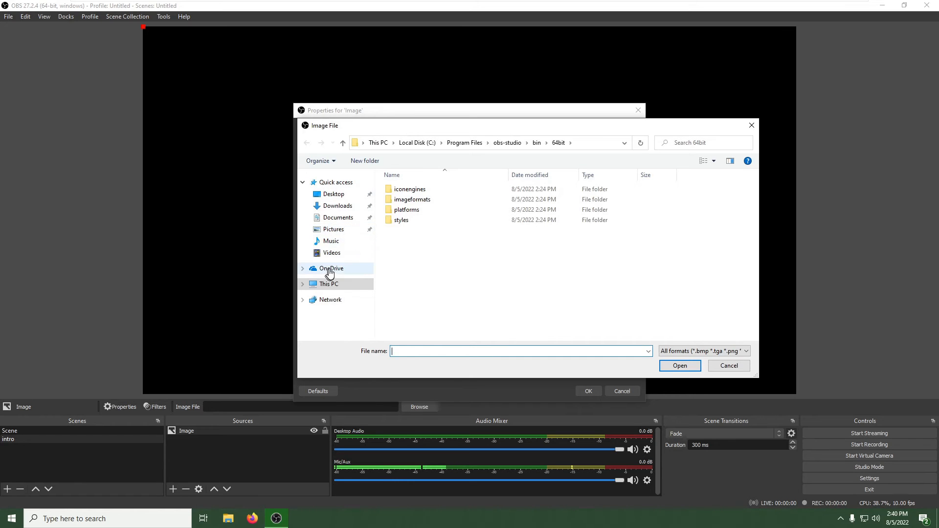
click(336, 195)
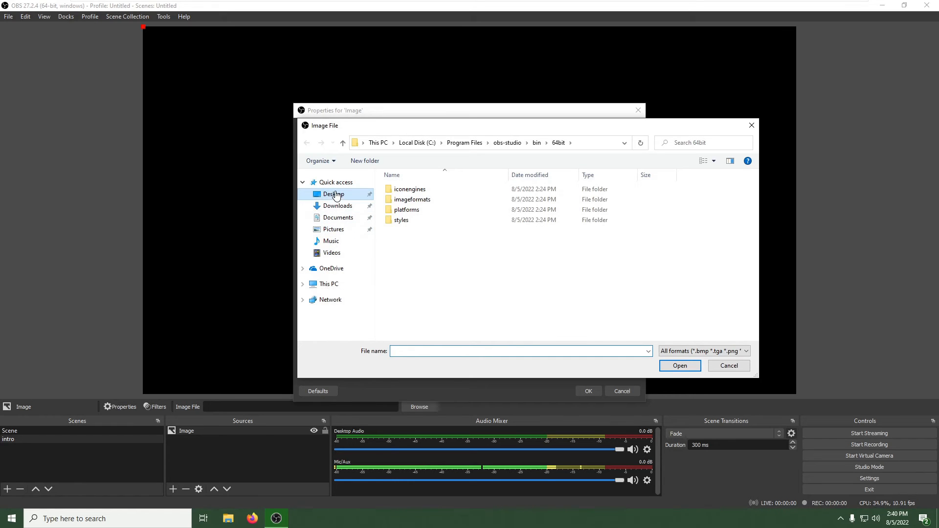
click(331, 241)
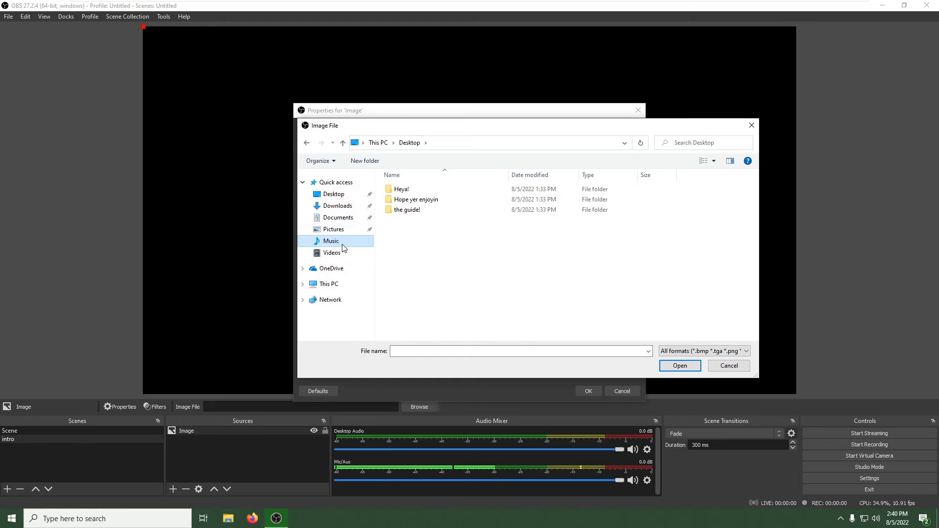
click(343, 234)
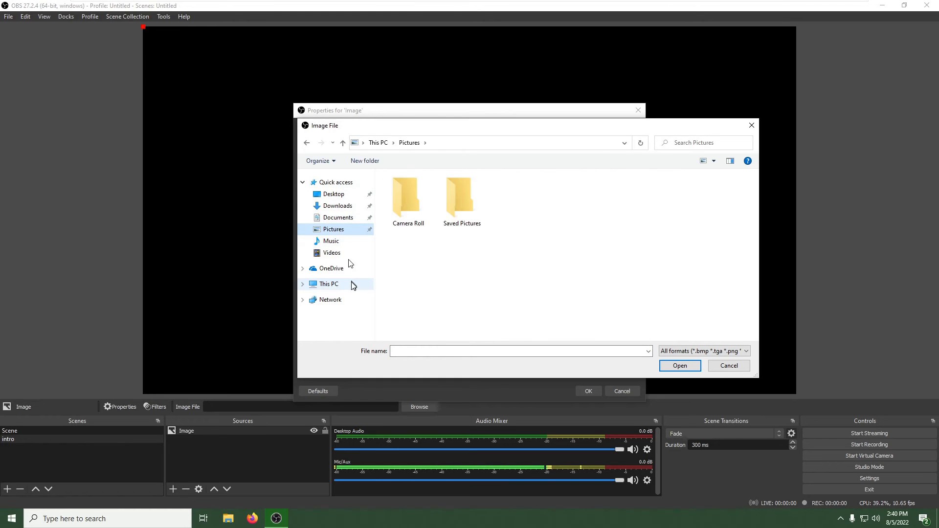
click(349, 288)
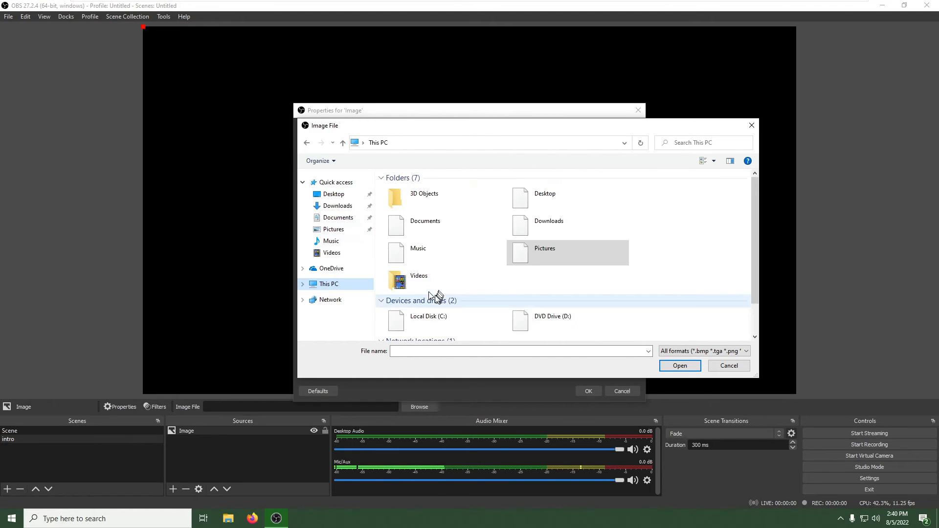
scroll(475, 320, down, 1)
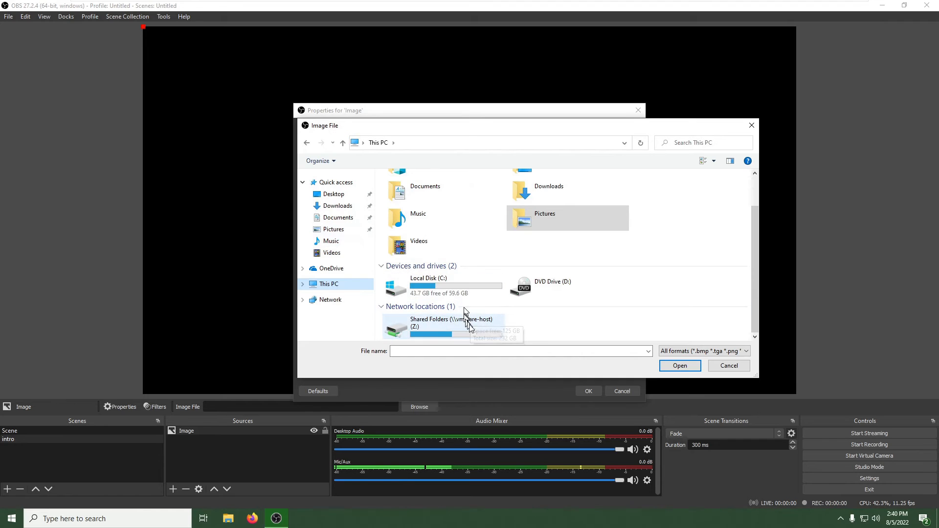
click(470, 328)
double_click(469, 324)
double_click(429, 193)
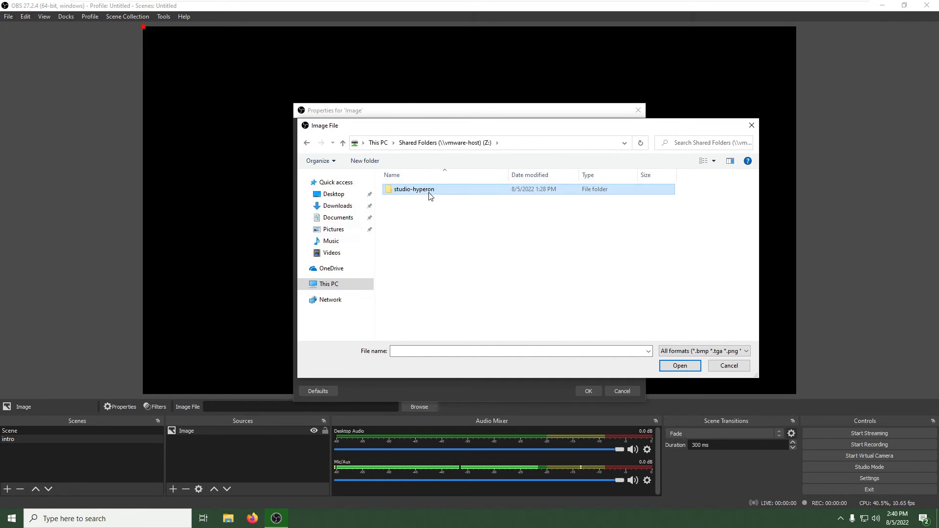
double_click(429, 193)
double_click(428, 190)
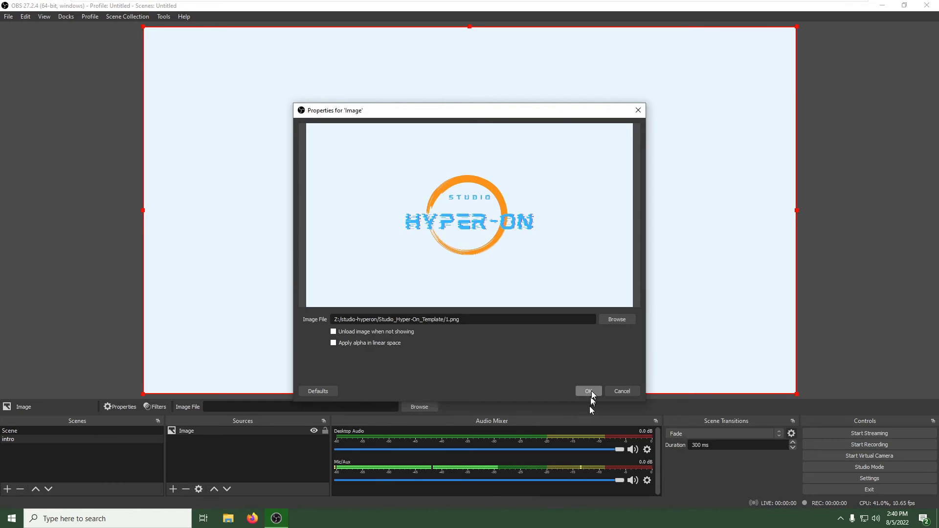
click(588, 391)
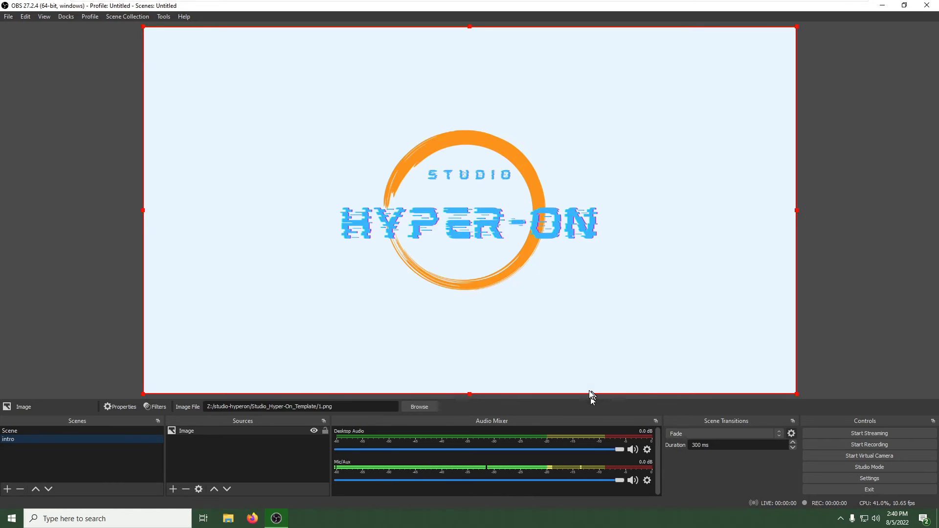
Step: Add a Display Capture source with the default name and settings to the scene named "Scene"
click(173, 489)
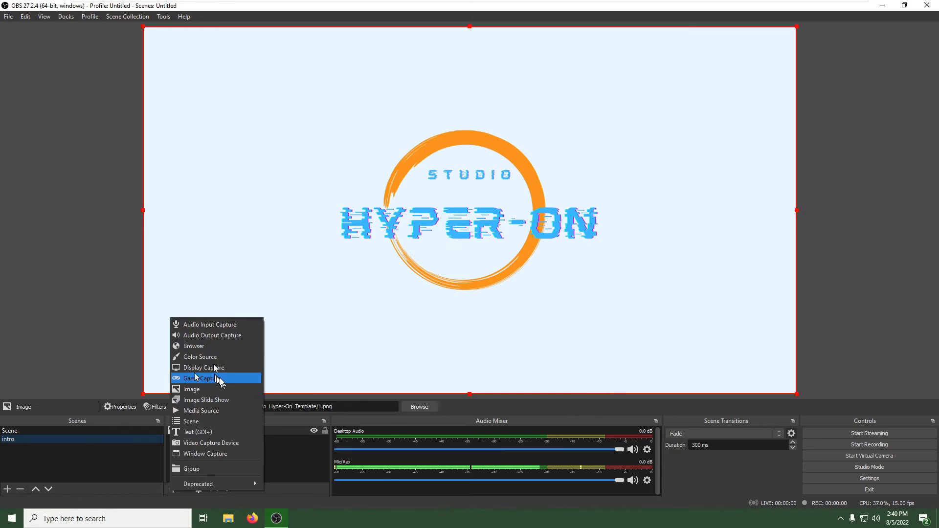
click(89, 445)
click(58, 431)
click(173, 489)
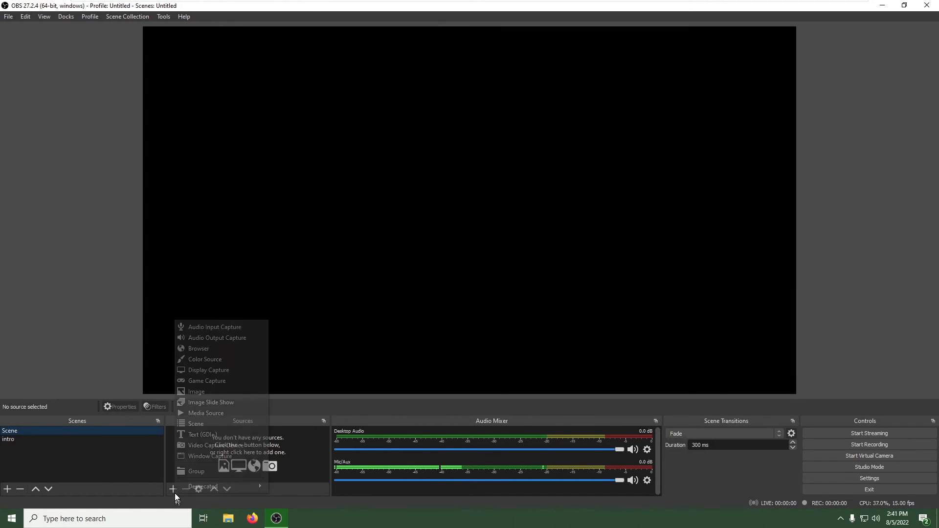
click(208, 371)
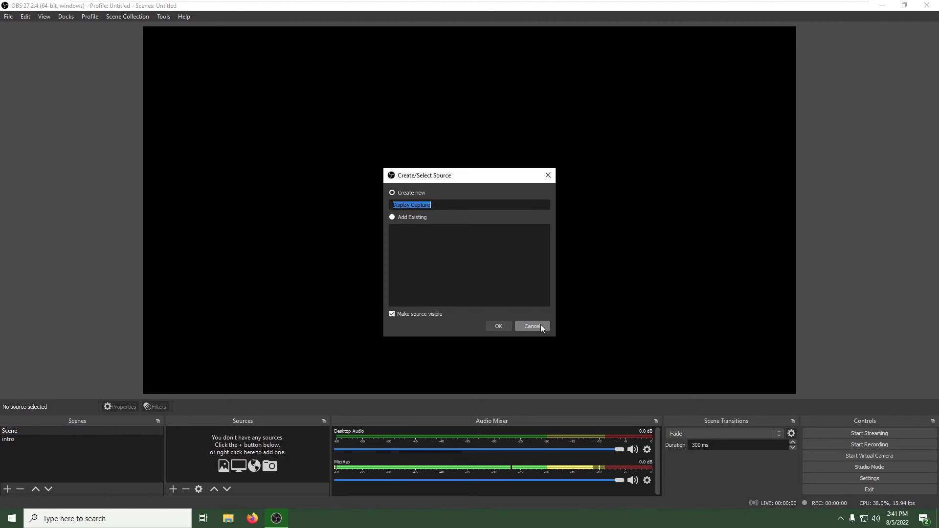
click(499, 326)
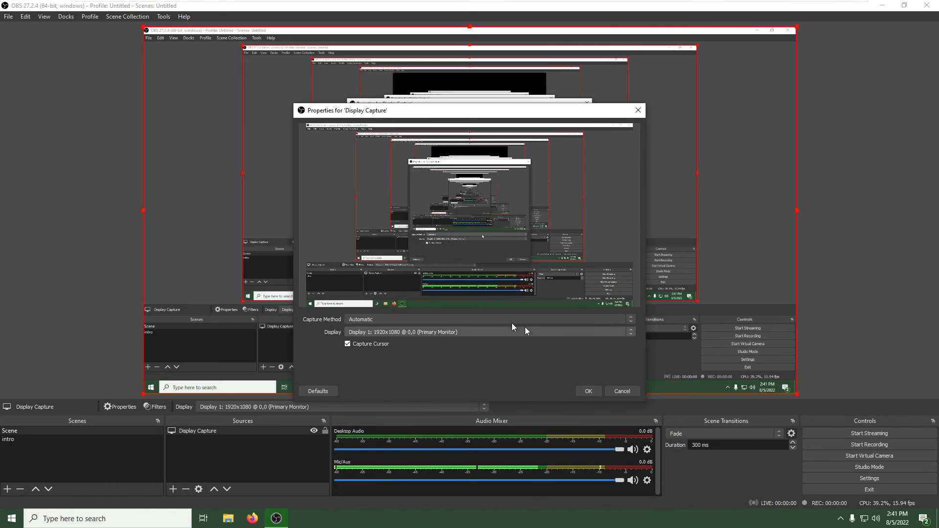
click(588, 390)
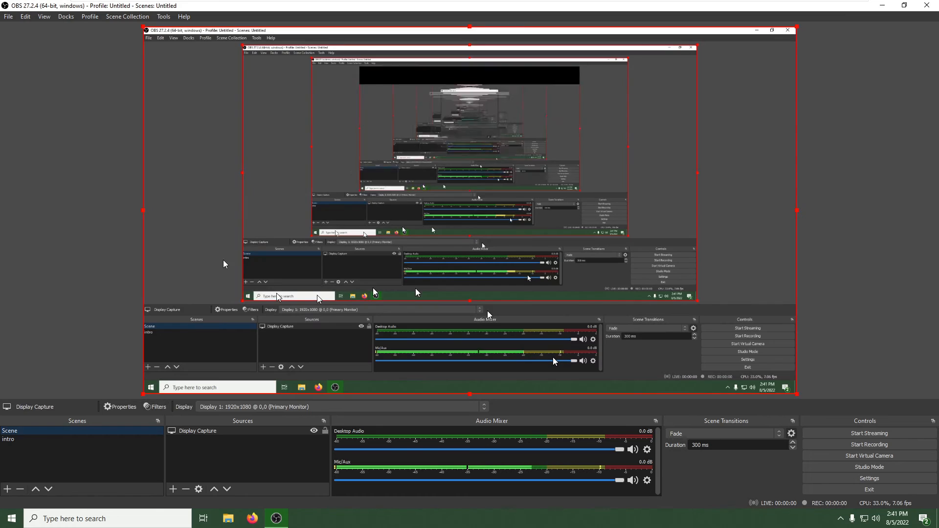
Step: Switch back and forth between the two scenes, ending on the intro scene
click(99, 438)
click(95, 431)
click(93, 439)
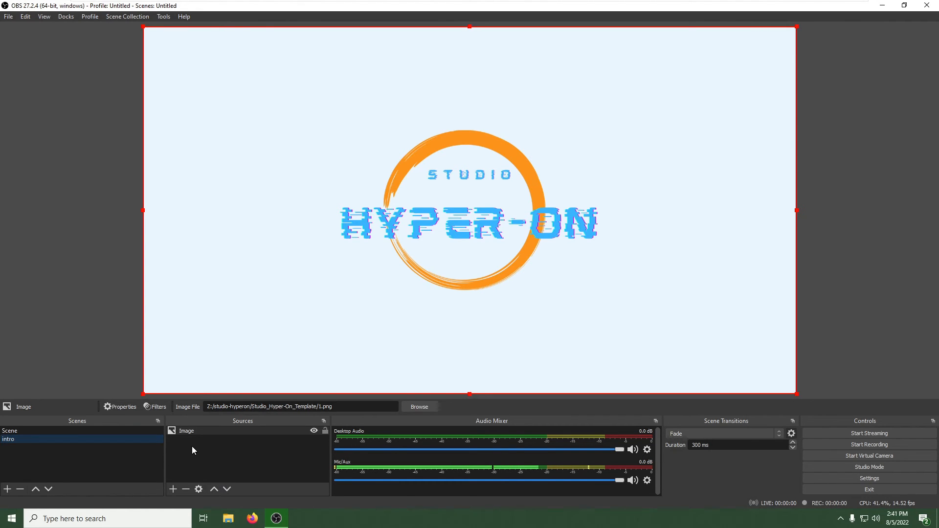
Step: Switch to Firefox on the other desktop and open the Stream Manager in the Twitch Creator Dashboard
click(204, 518)
click(150, 35)
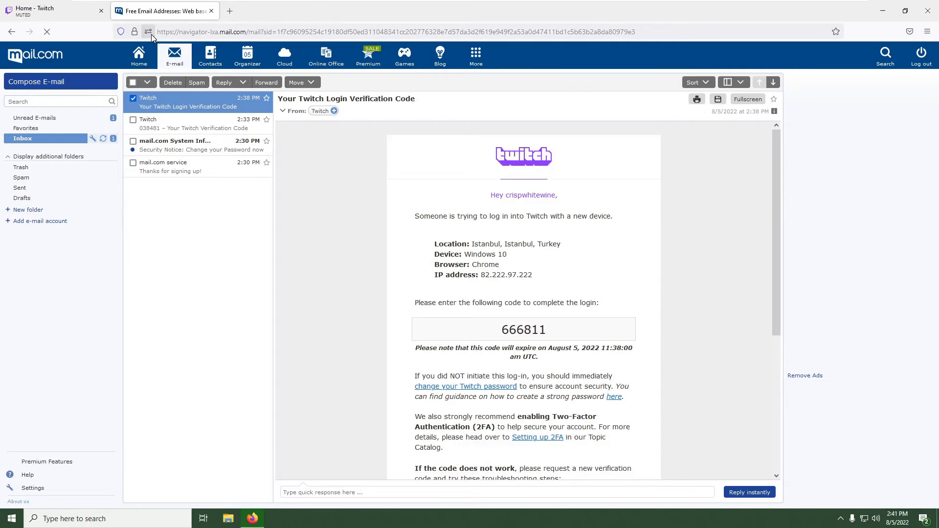
click(35, 13)
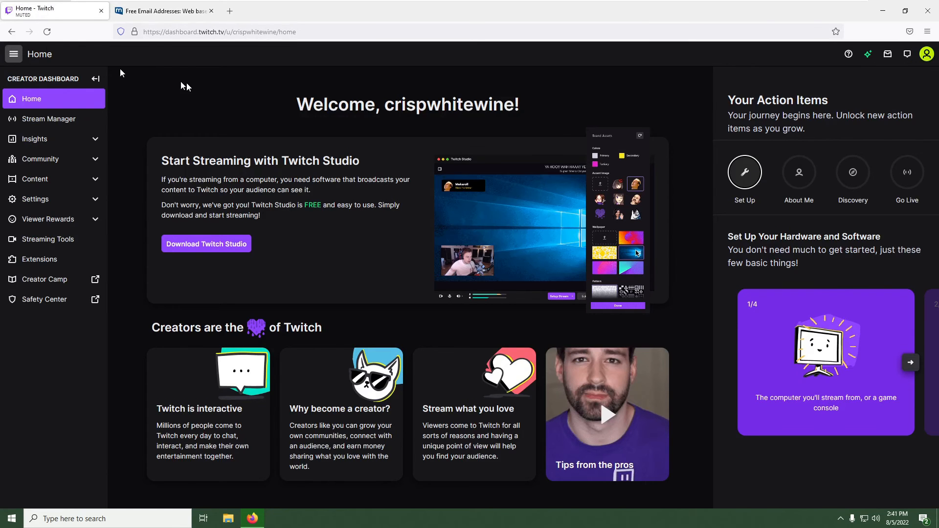
click(44, 118)
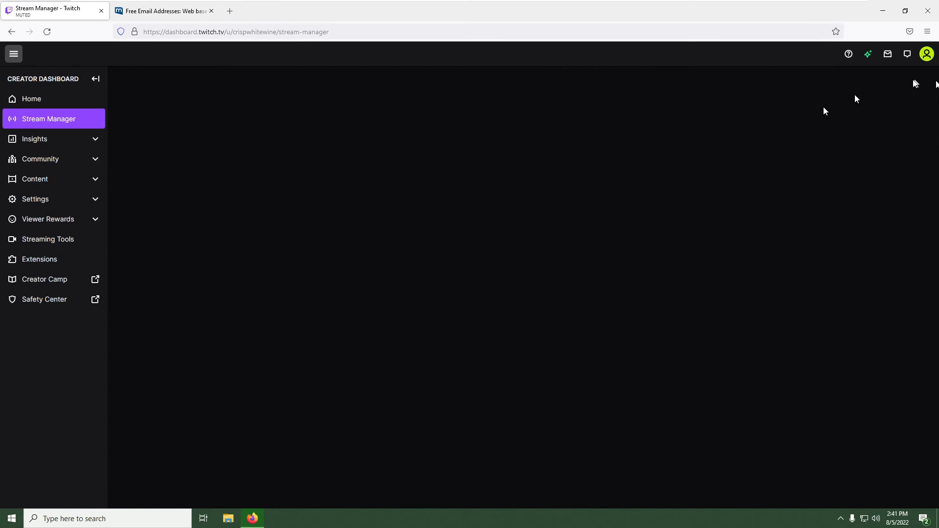
click(926, 55)
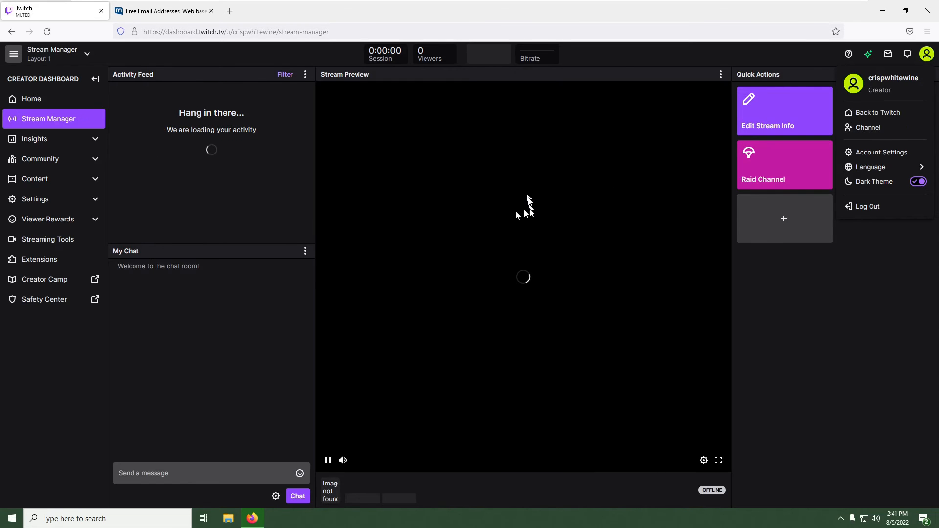
click(516, 213)
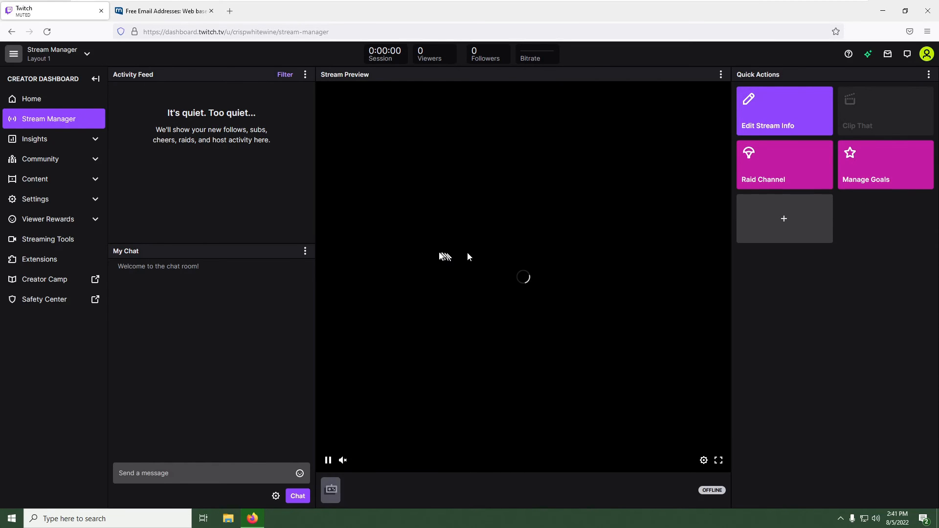
Step: Return to OBS and start streaming with the intro scene
key(super+Tab)
click(53, 48)
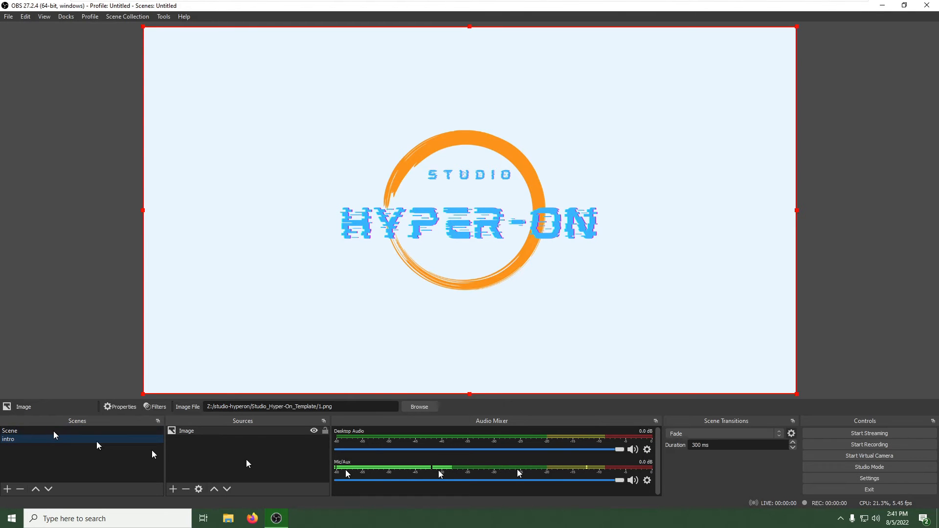
click(829, 433)
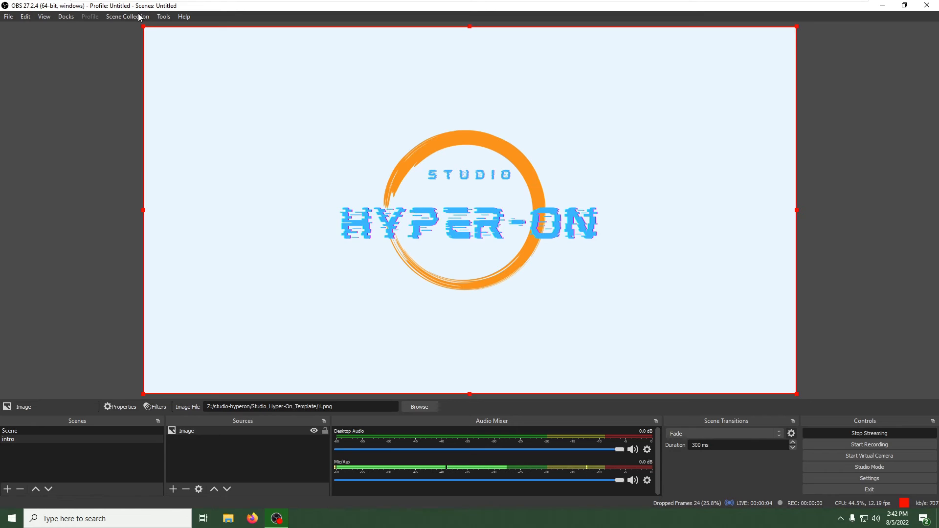
Step: Show the Twitch Stats dock, close it again, and turn off the reminder about closed dockable windows
click(69, 17)
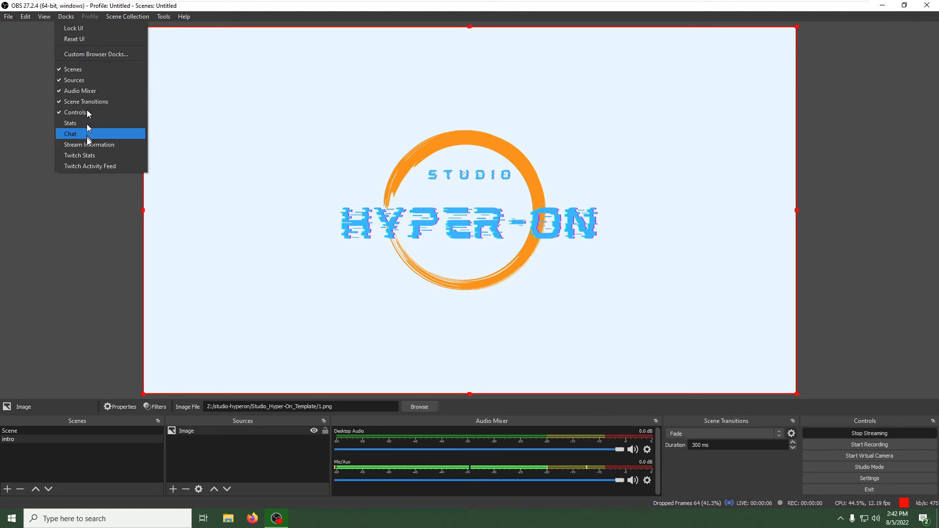
click(90, 157)
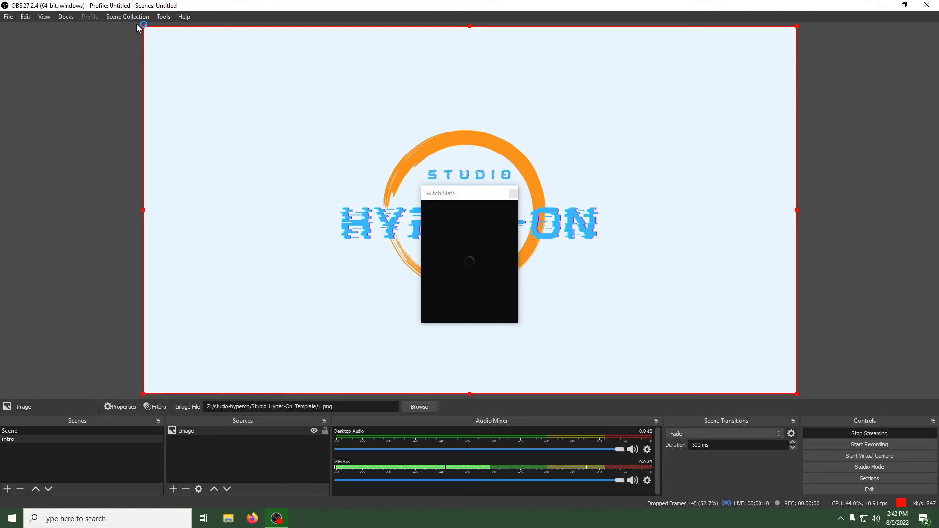
click(513, 193)
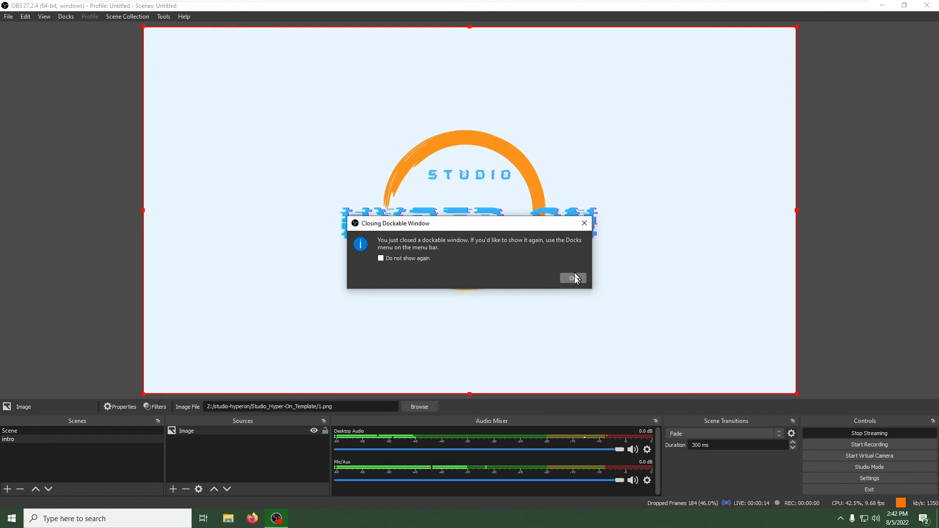
click(380, 258)
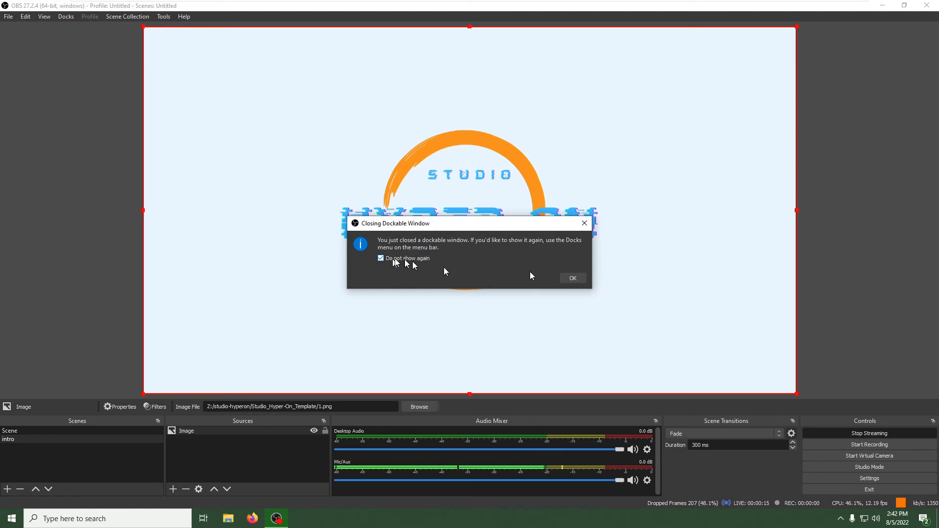
click(584, 279)
Step: Switch to Firefox and check the live intro scene in Twitch's Stream Preview
key(super+Tab)
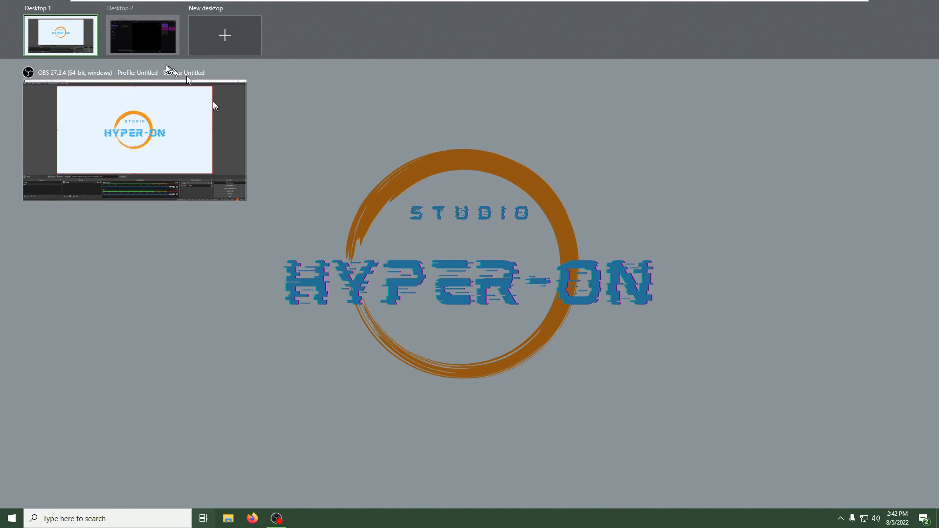
click(157, 51)
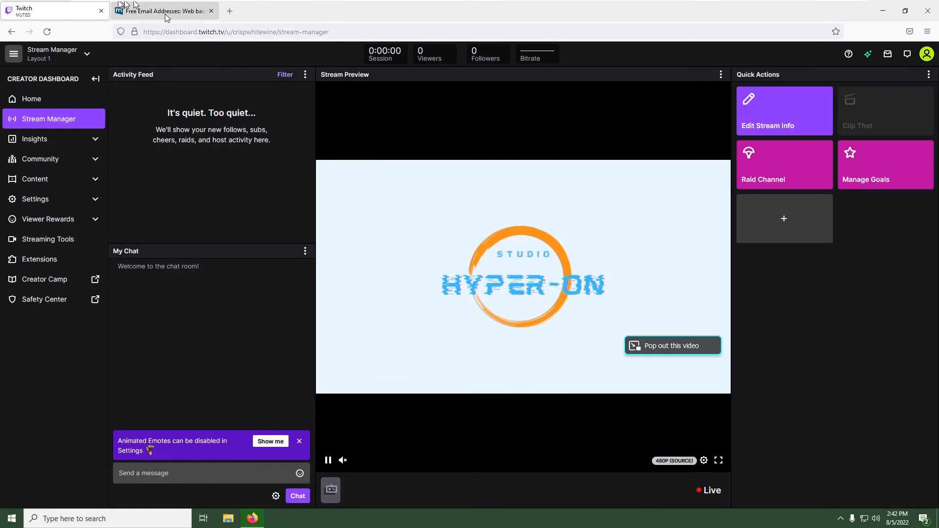
Step: Return to OBS and switch the live output to the scene containing the Display Capture source
key(super+Tab)
click(59, 31)
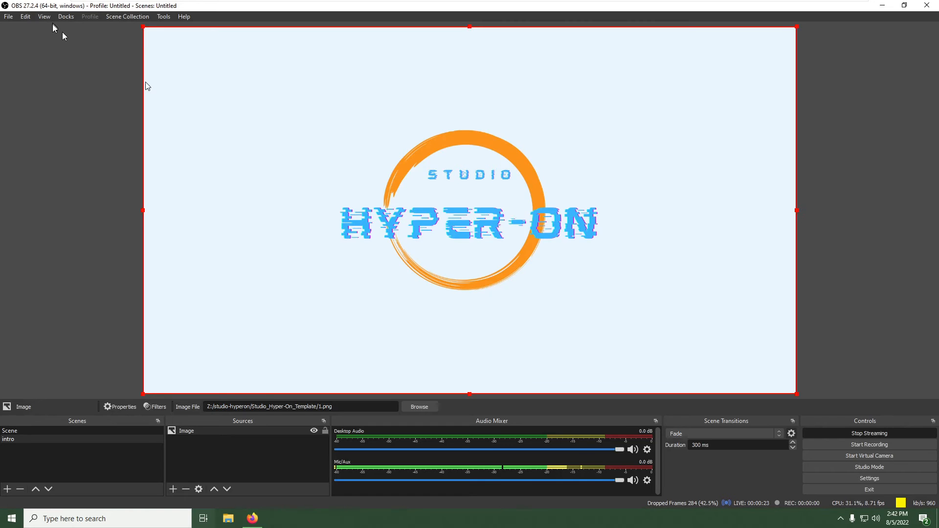
click(51, 428)
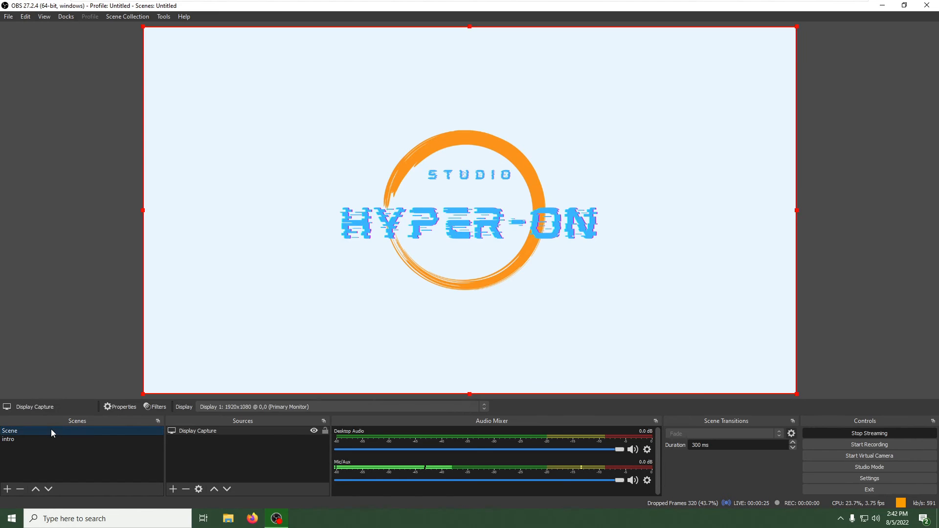
Step: Check the live display capture in Twitch's Stream Preview in Firefox and go back to OBS
key(super+Tab)
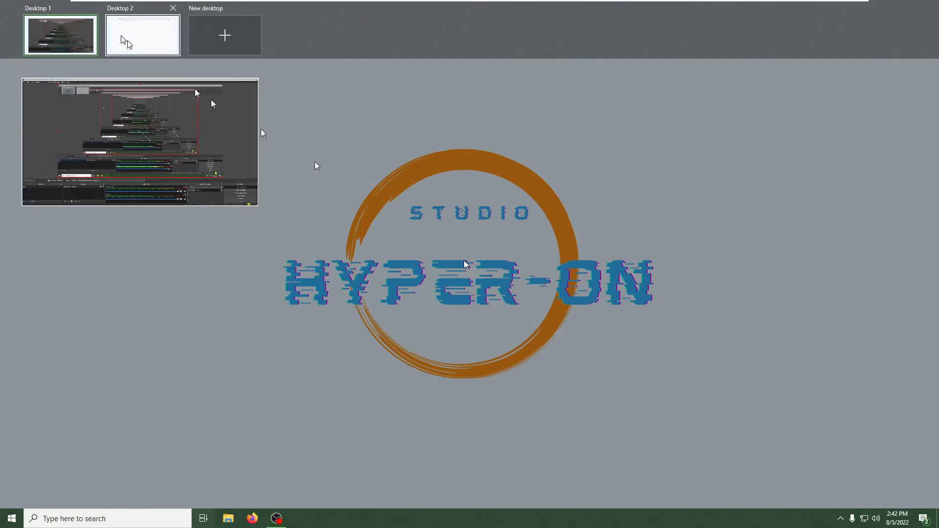
click(130, 34)
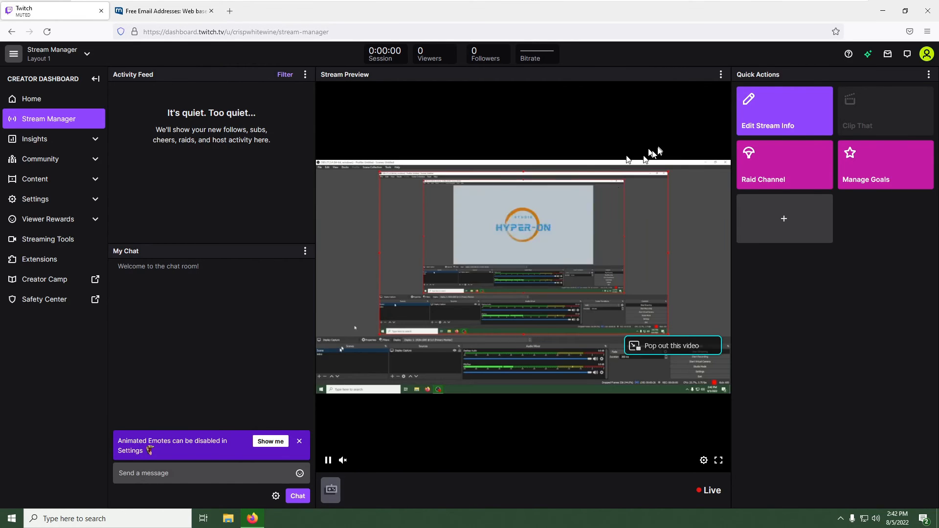
key(super)
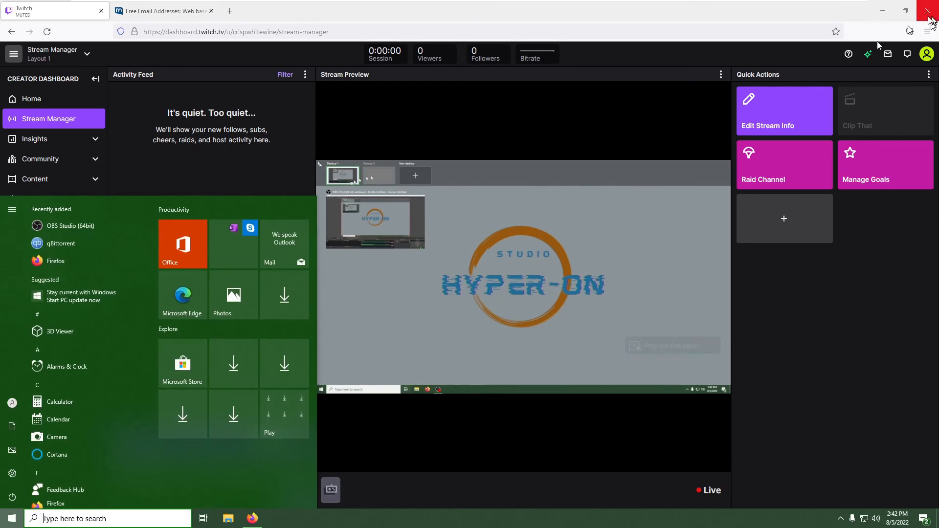
key(super)
key(super+Tab)
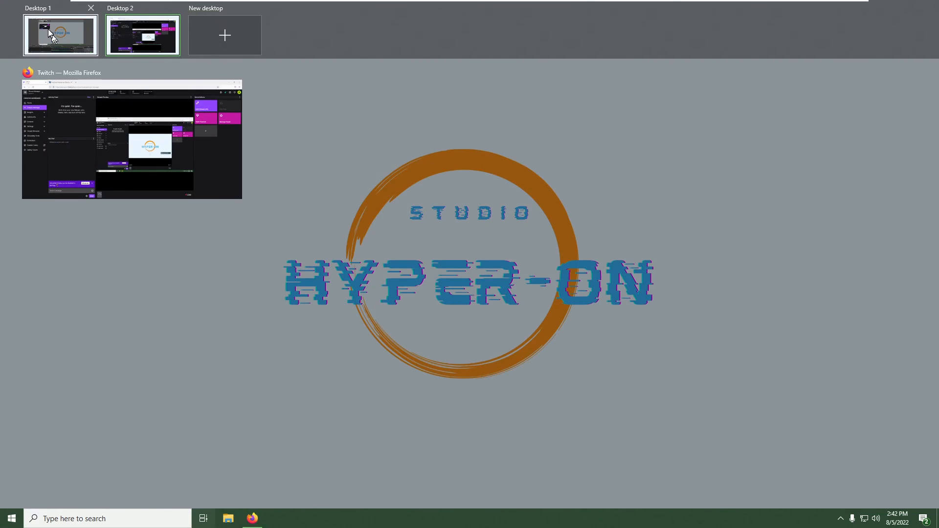
click(48, 28)
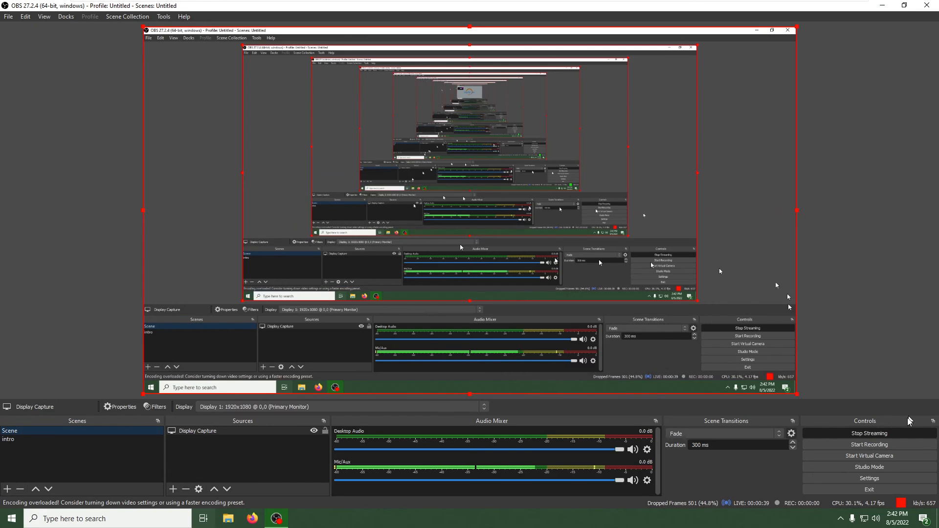
Step: Stop the live stream and switch the output to the intro scene
click(878, 435)
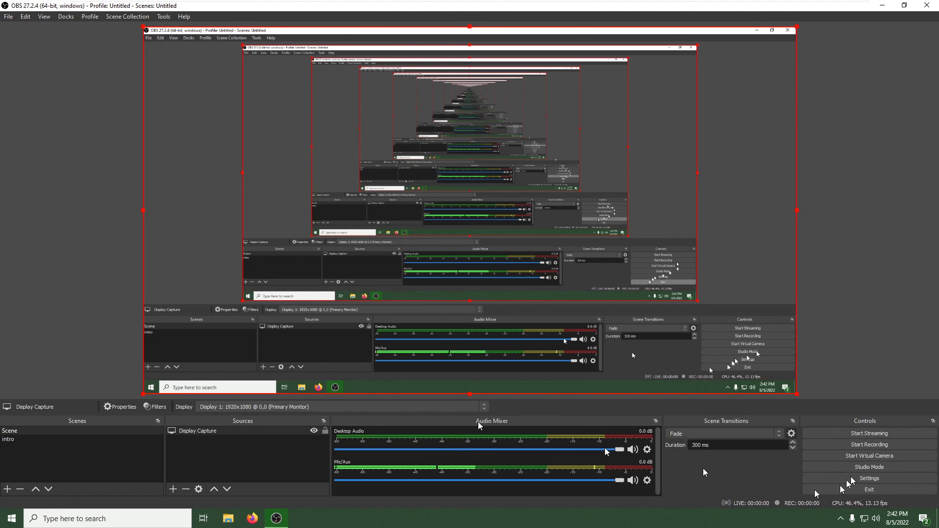
click(84, 438)
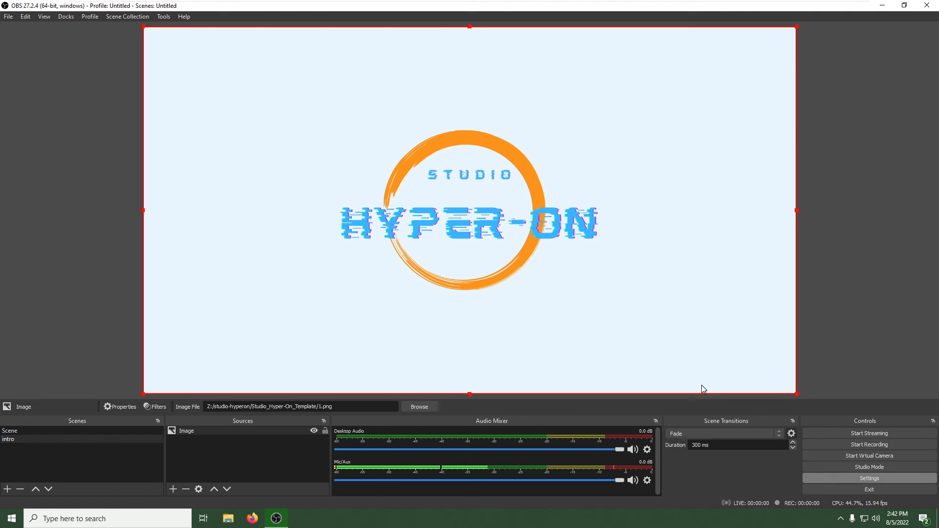
Step: Open the settings and review the streaming and recording output options and the audio device options
click(919, 479)
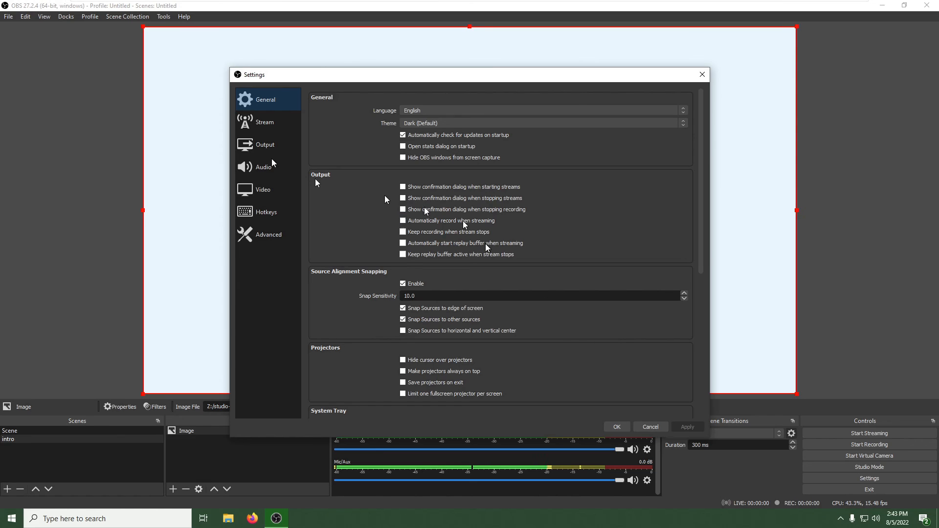
click(262, 146)
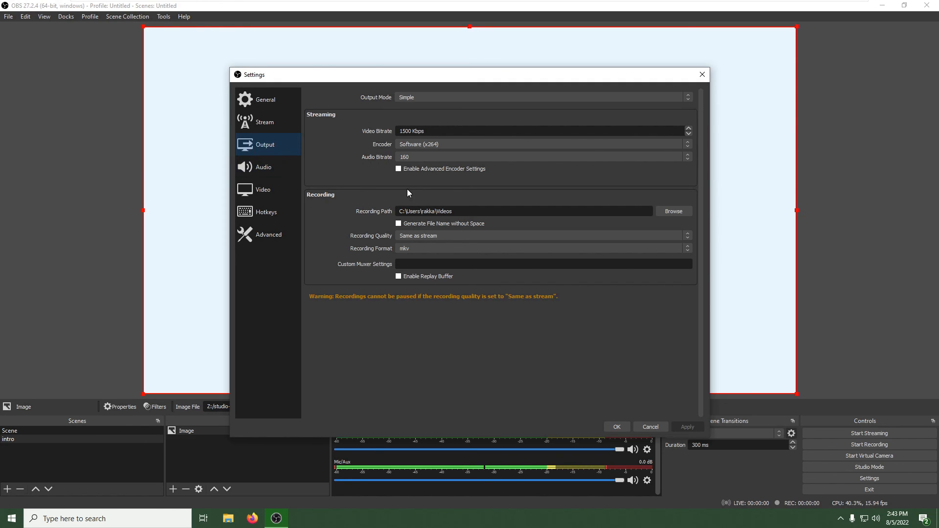
click(267, 168)
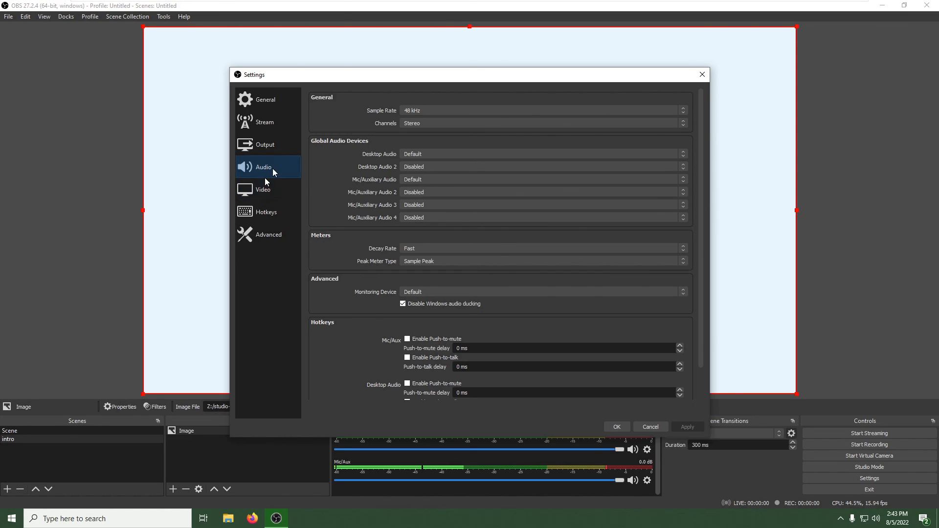
click(277, 146)
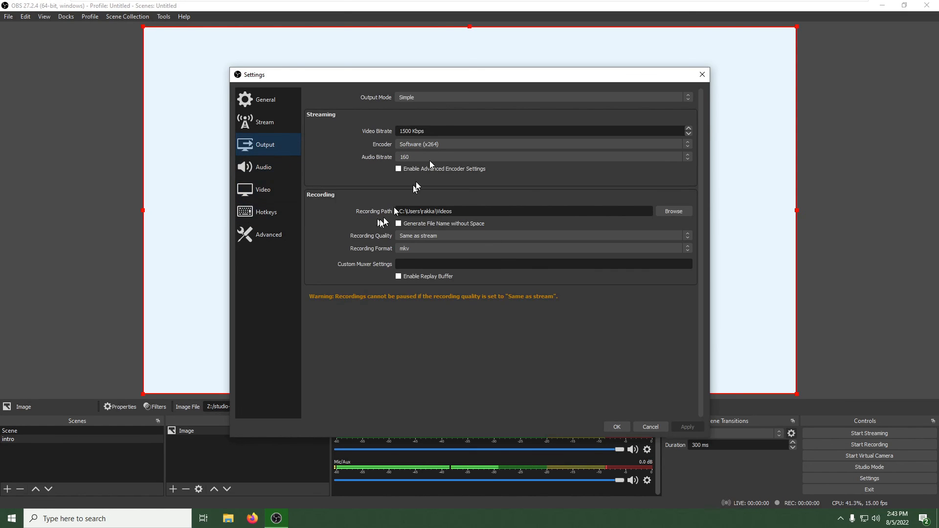
Step: Try an output (scaled) resolution of 1920x1080 in the video settings, and discard the change
click(288, 185)
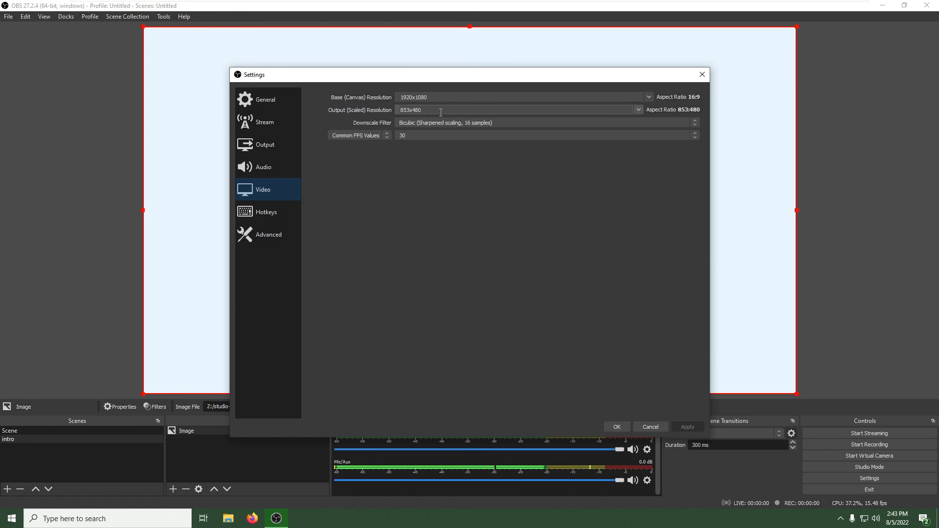
drag(672, 78, 676, 45)
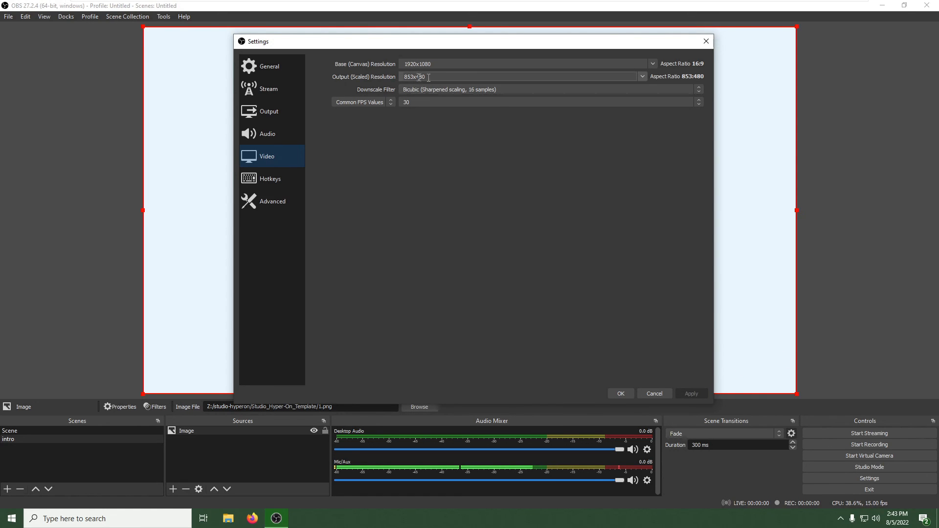
drag(428, 77, 394, 78)
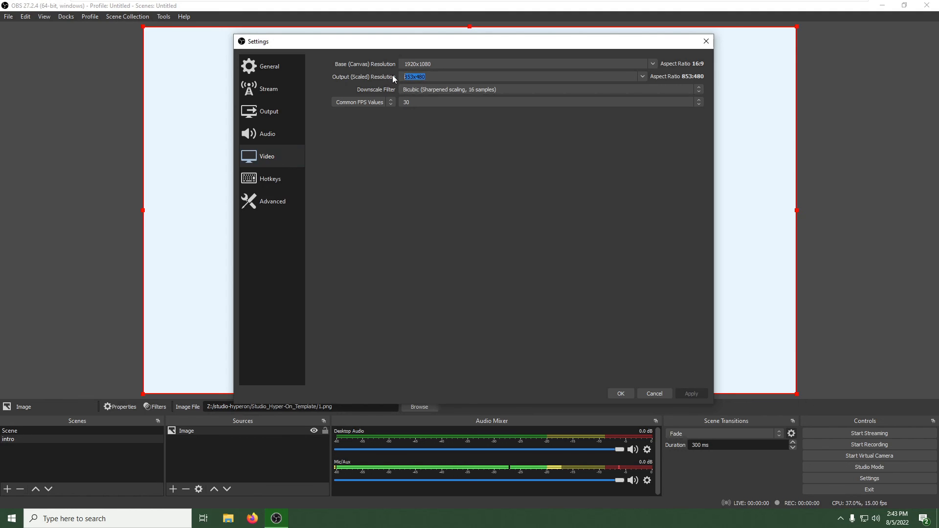
click(423, 78)
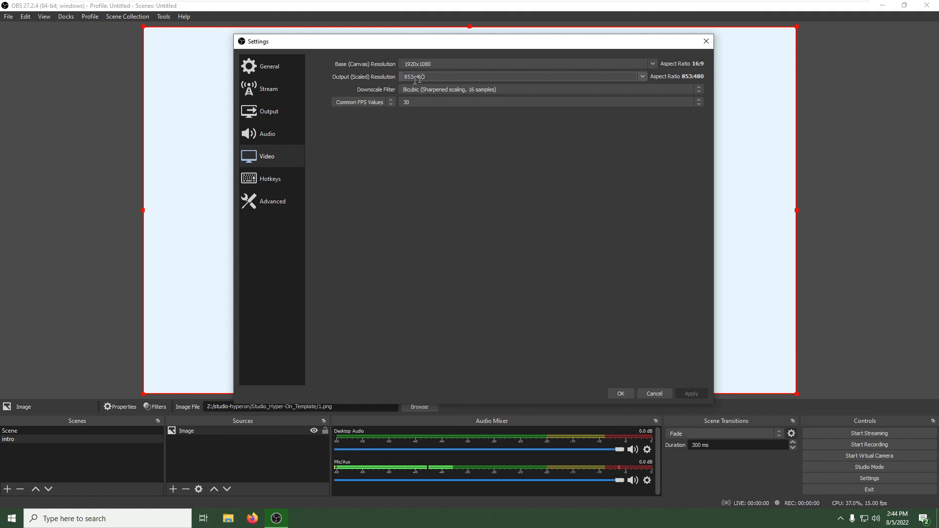
click(642, 76)
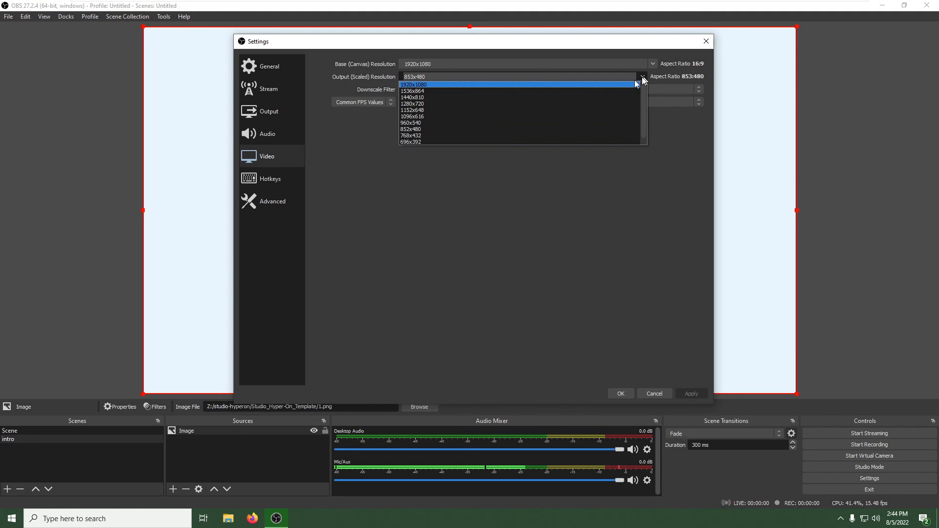
click(546, 168)
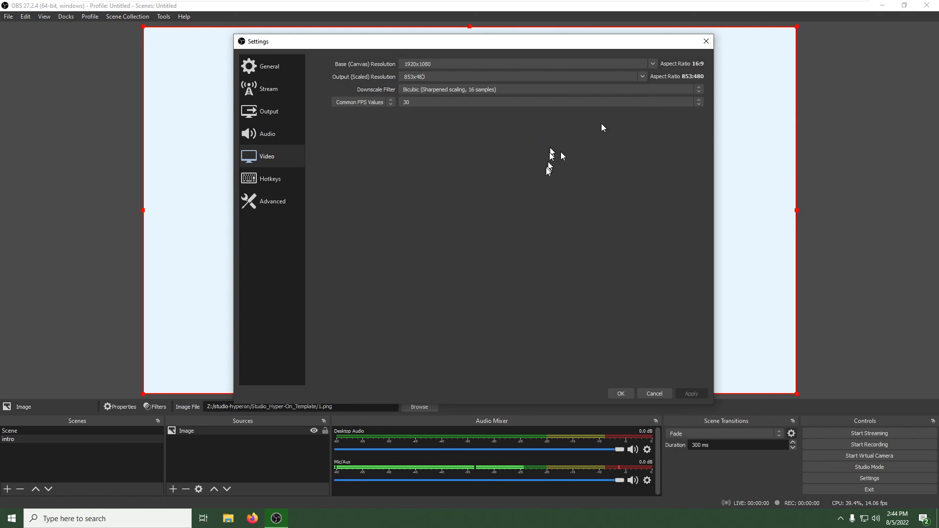
click(642, 76)
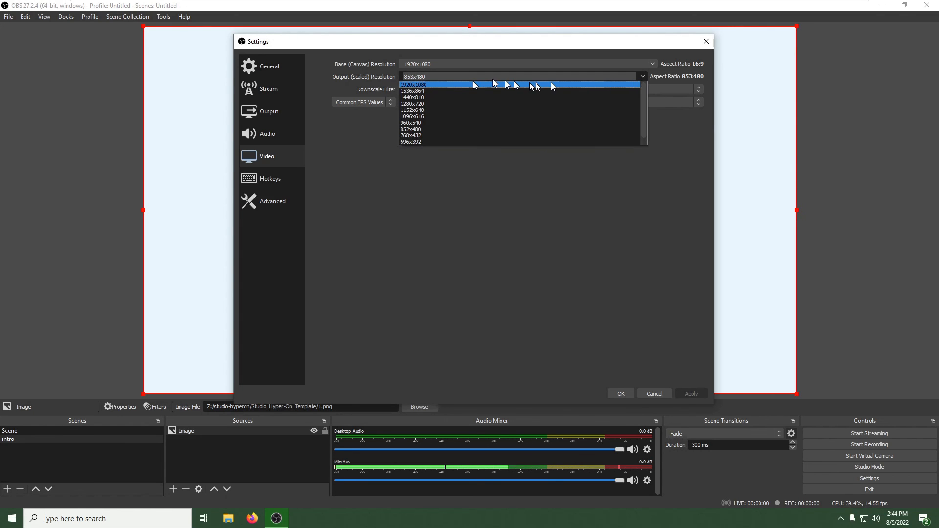
click(415, 85)
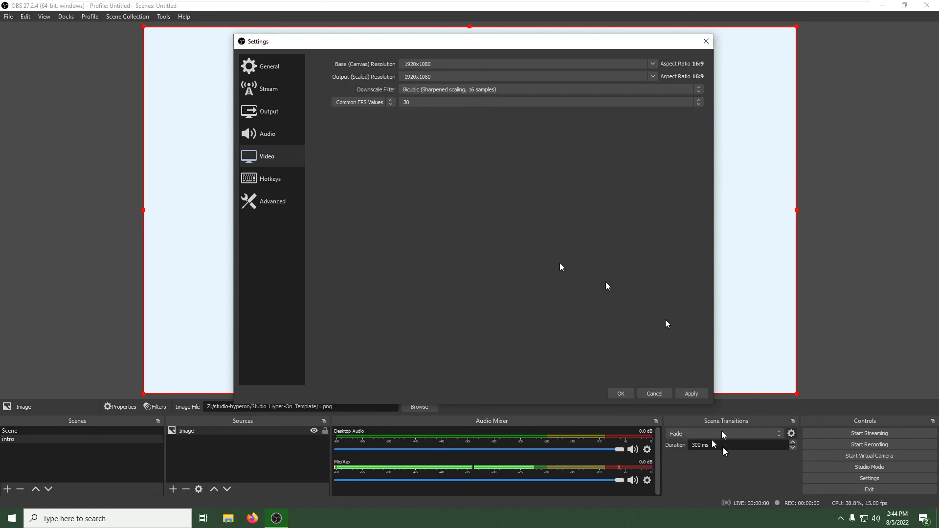
click(654, 394)
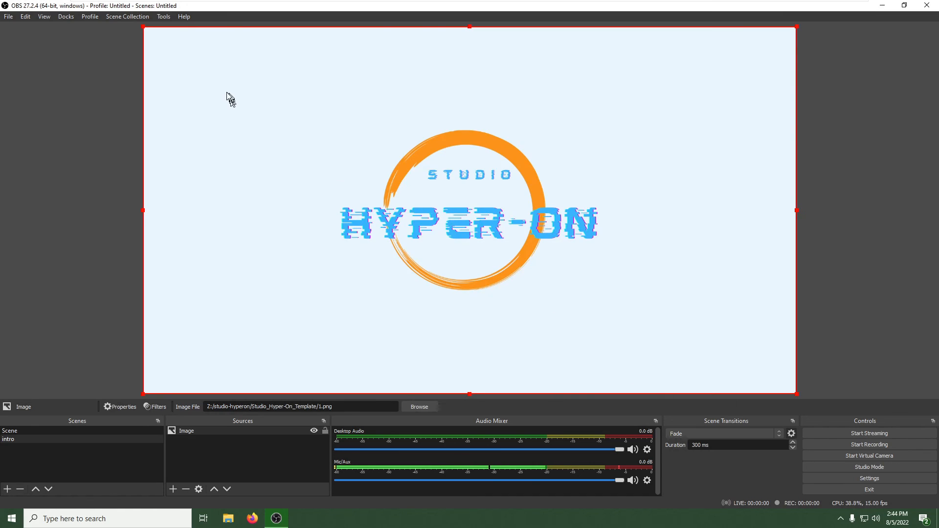
Step: Deselect the image source in the preview and close OBS Studio
click(93, 17)
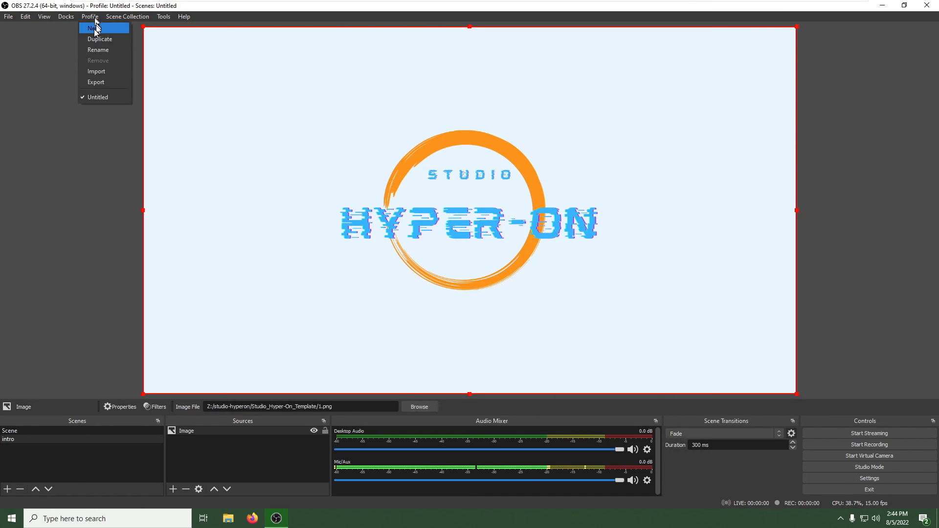
click(115, 233)
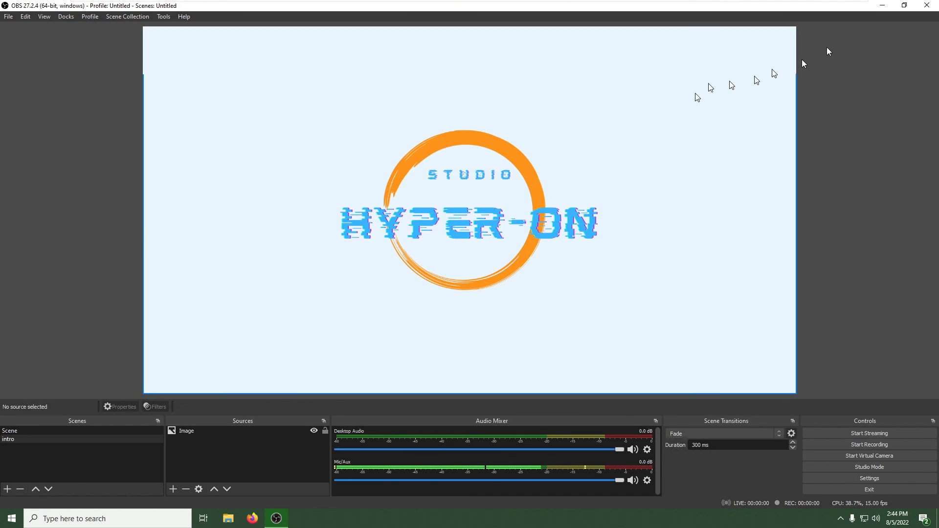
click(926, 6)
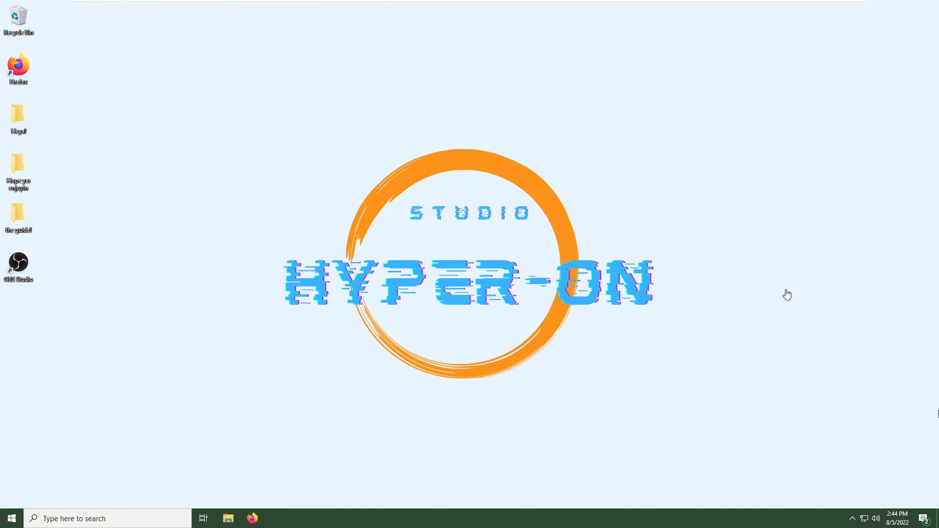